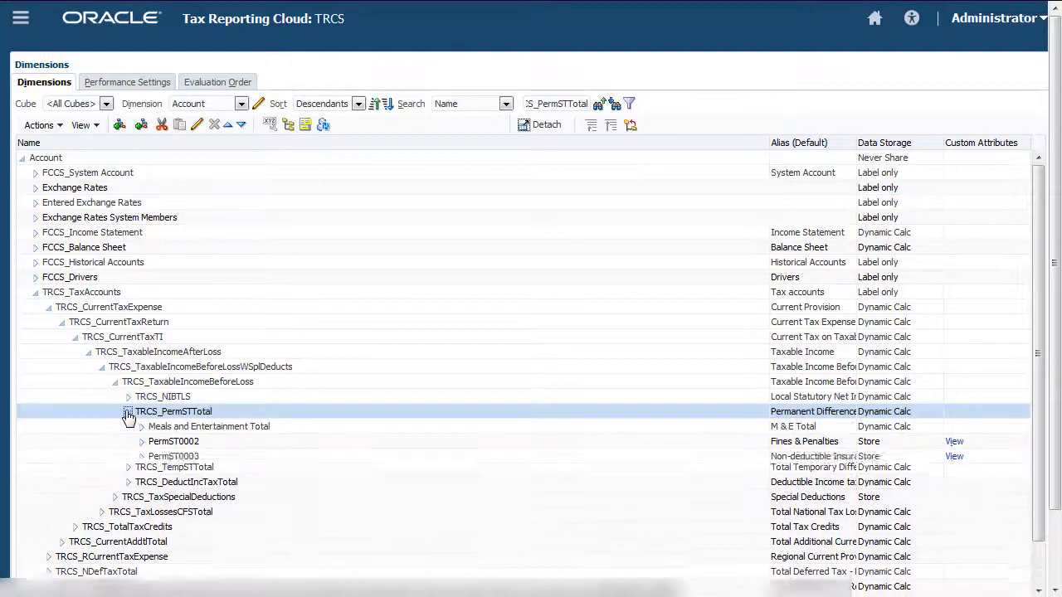
# Create a child account under TRCS_PermSTTotal with the name and alias Life Insurance Proceeds, using Store as its data storage.
pyautogui.click(141, 426)
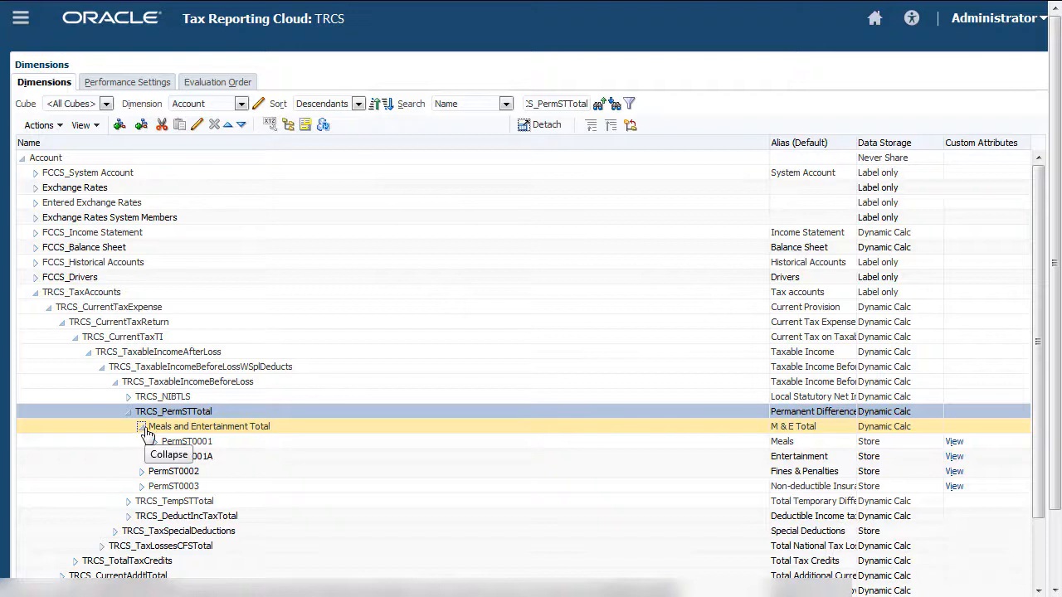
pyautogui.click(121, 125)
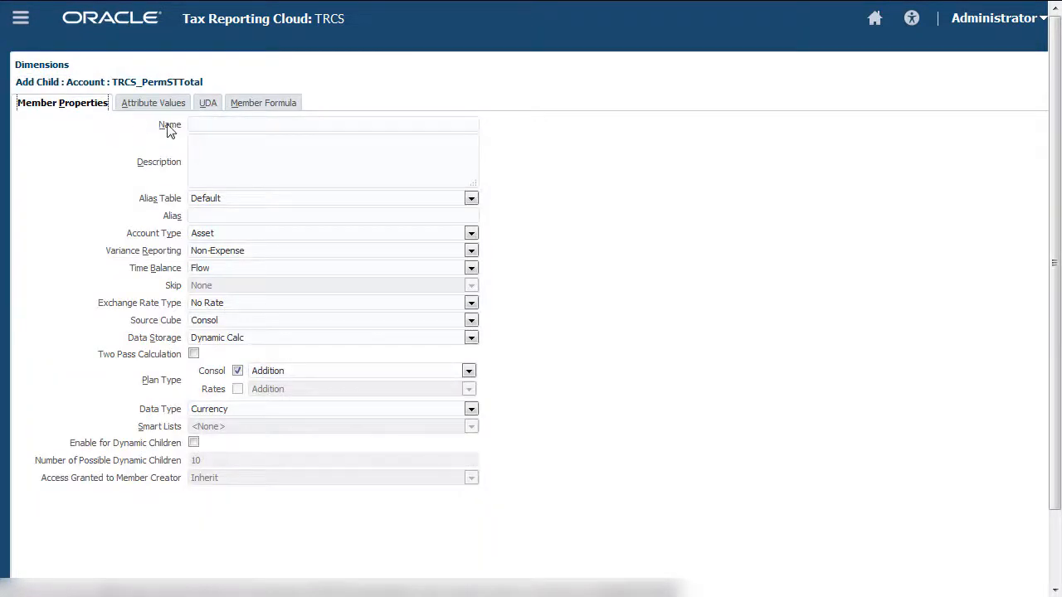
pyautogui.write('Life Insurance Procee')
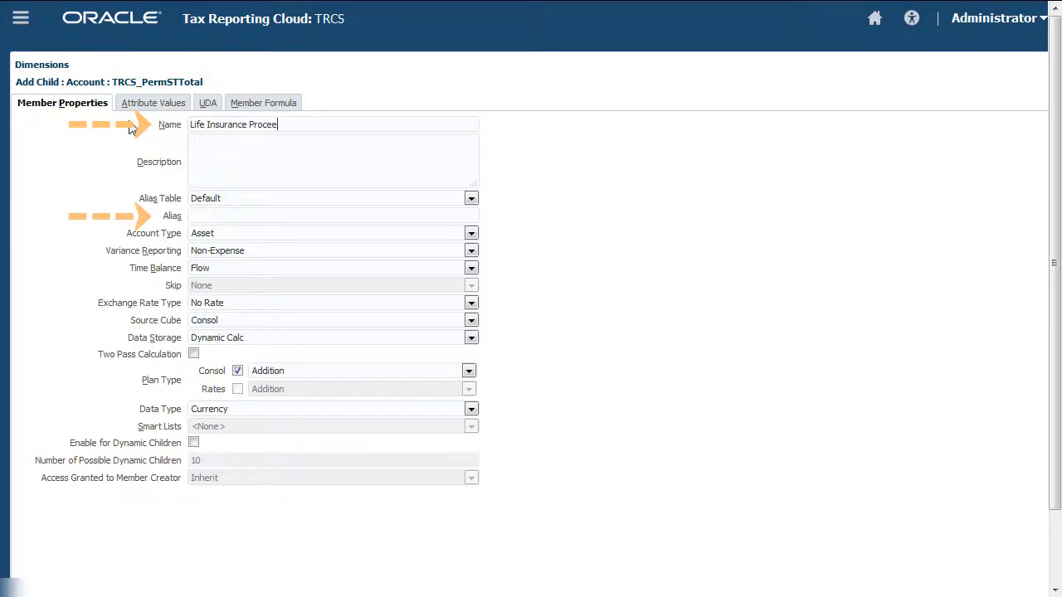
pyautogui.write('ds')
pyautogui.hotkey('ctrl', 'a')
pyautogui.hotkey('ctrl', 'c')
pyautogui.click(199, 216)
pyautogui.hotkey('ctrl', 'v')
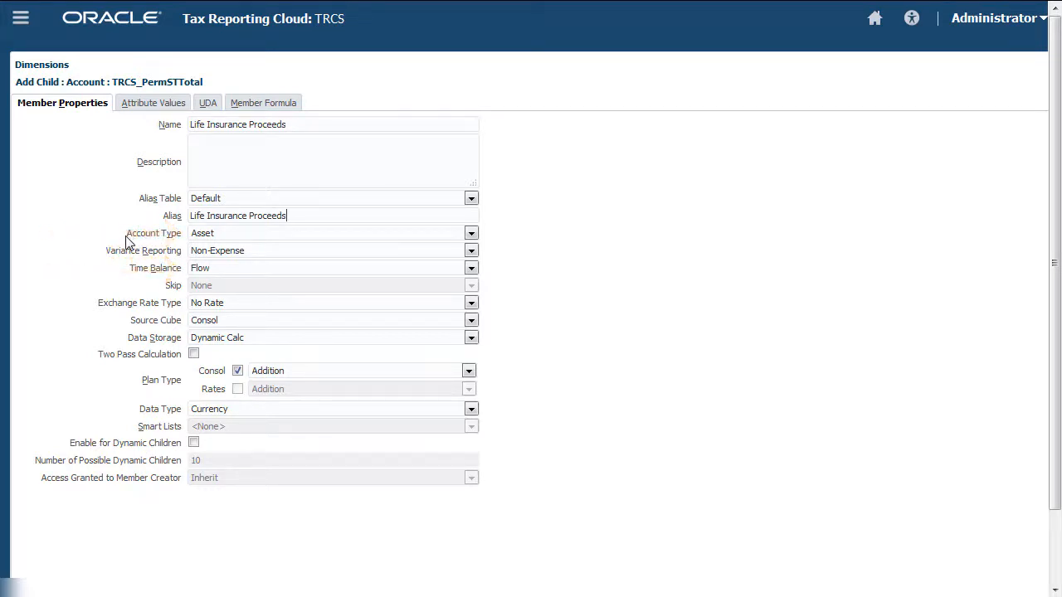
pyautogui.click(471, 338)
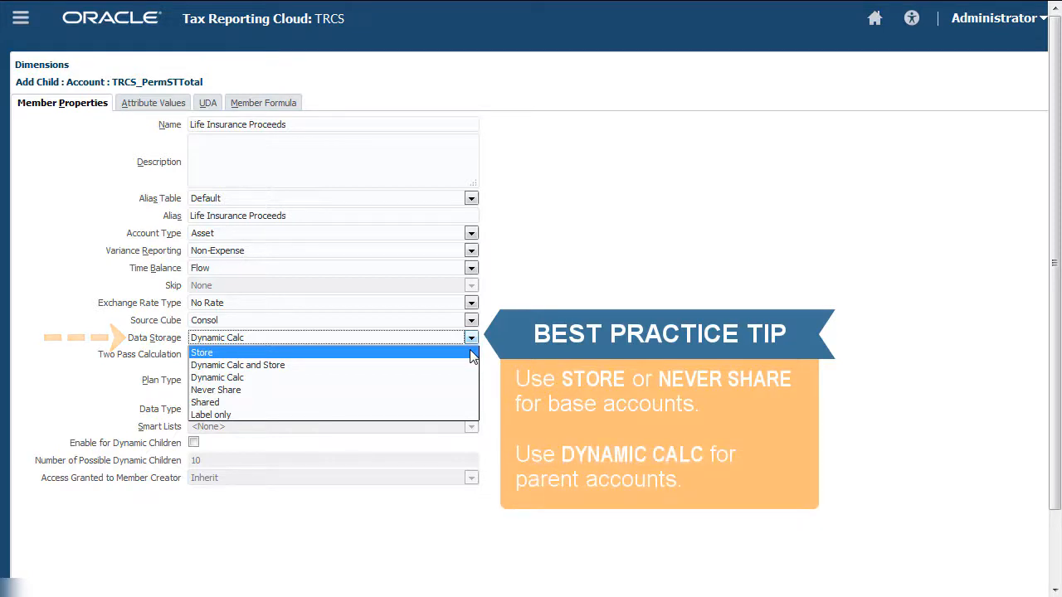
pyautogui.click(473, 356)
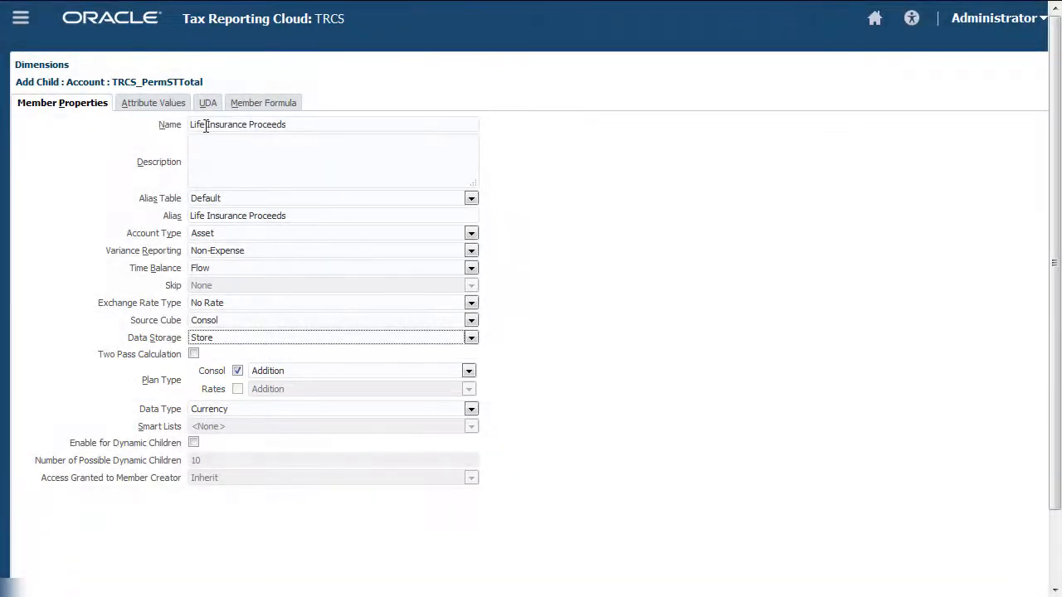
# Assign the Tax Type value National and the Tax Data Type value PreTax as attributes of Life Insurance Proceeds.
pyautogui.click(175, 103)
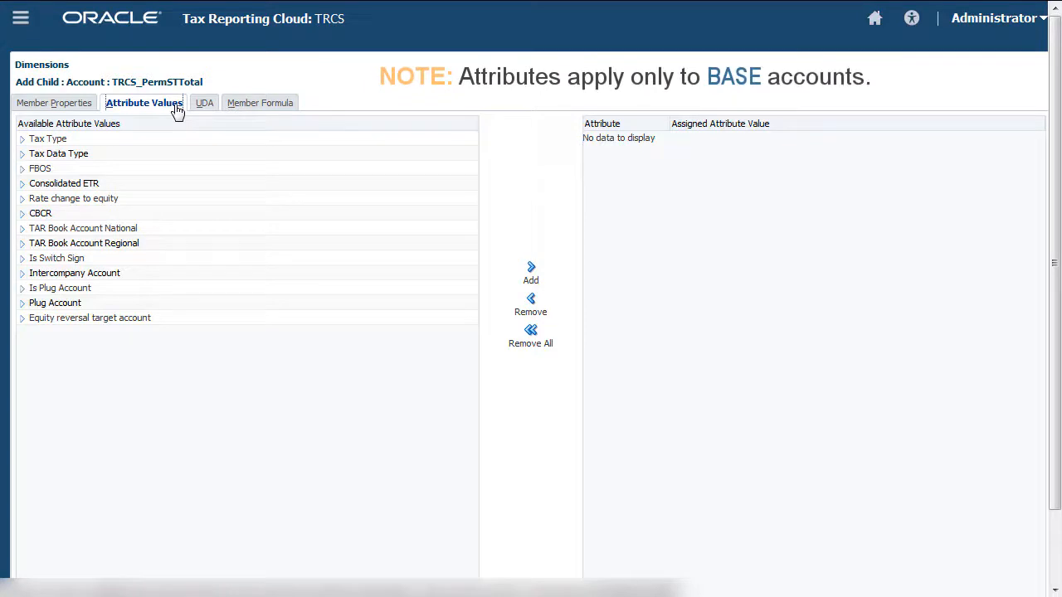
pyautogui.click(24, 140)
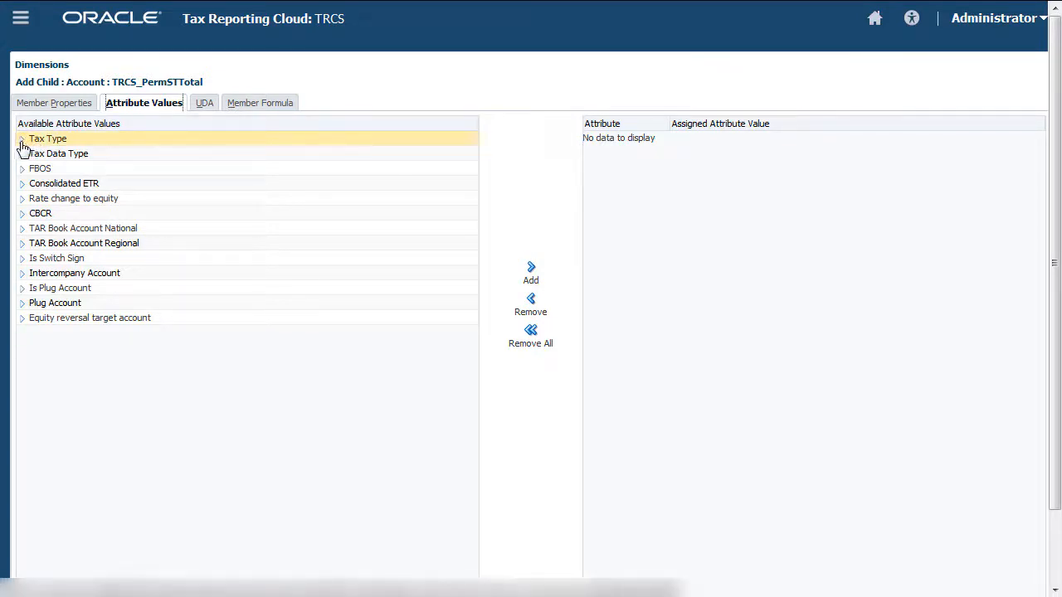
pyautogui.click(22, 139)
pyautogui.click(67, 154)
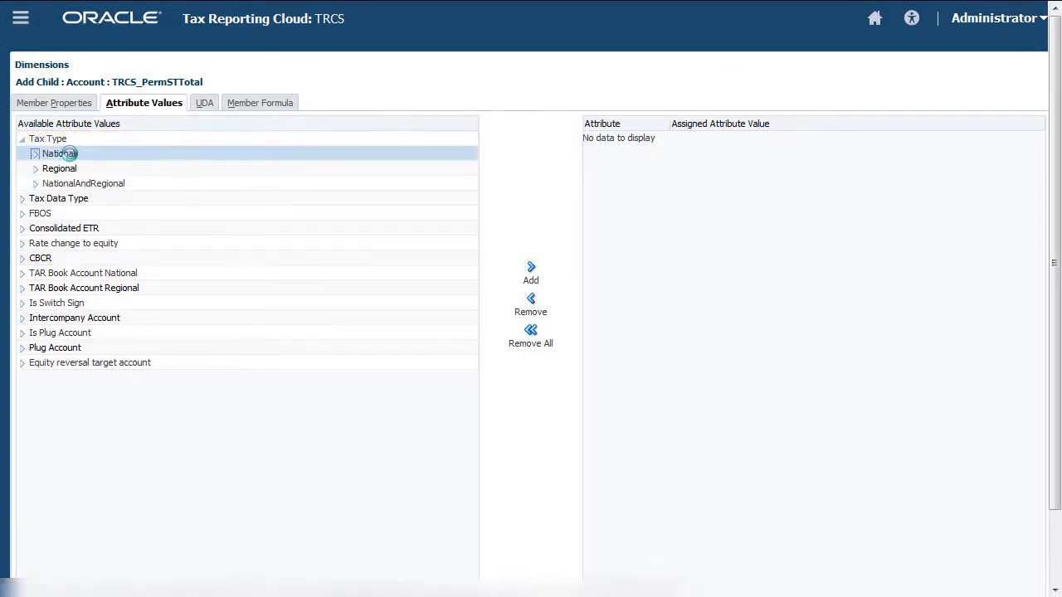
pyautogui.click(531, 269)
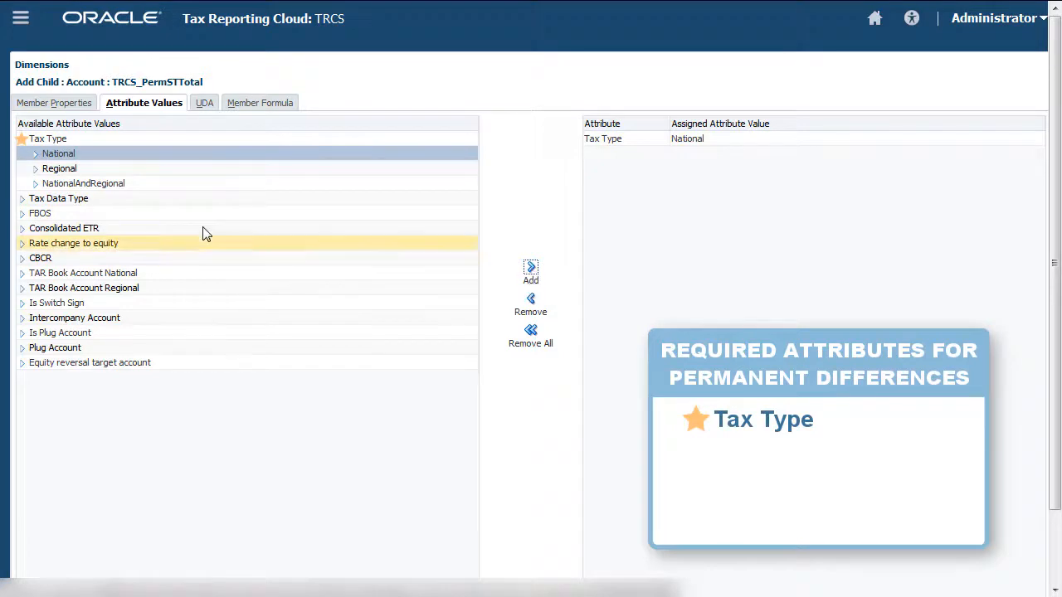
pyautogui.click(22, 199)
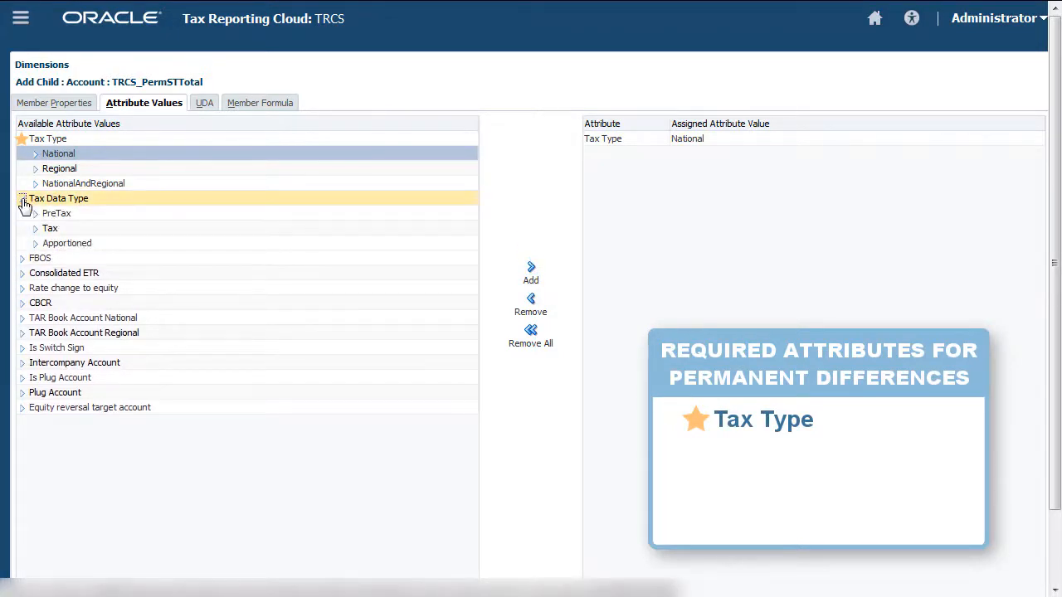
pyautogui.click(60, 214)
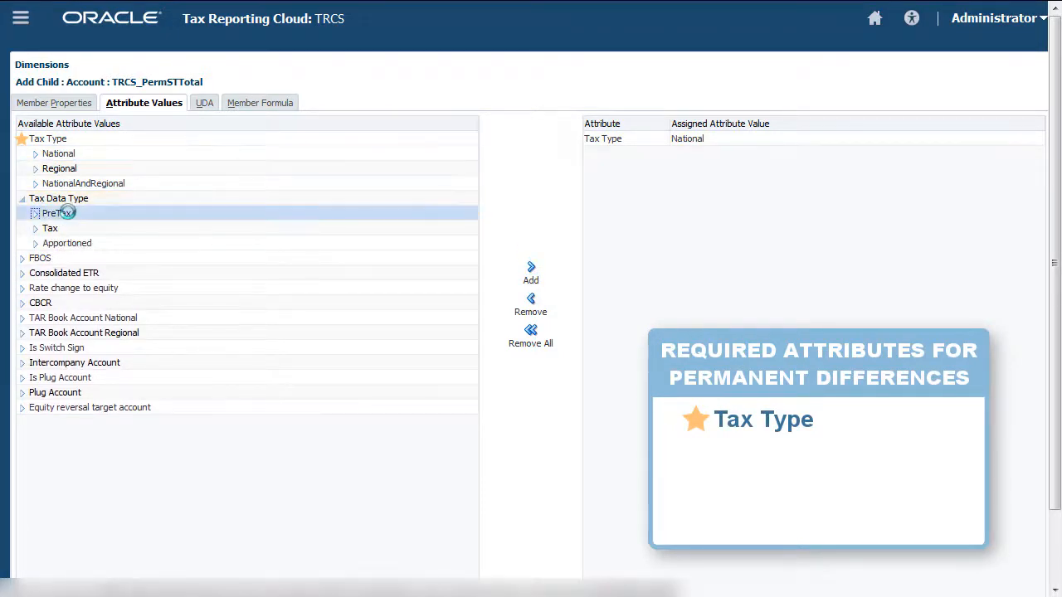
pyautogui.click(531, 272)
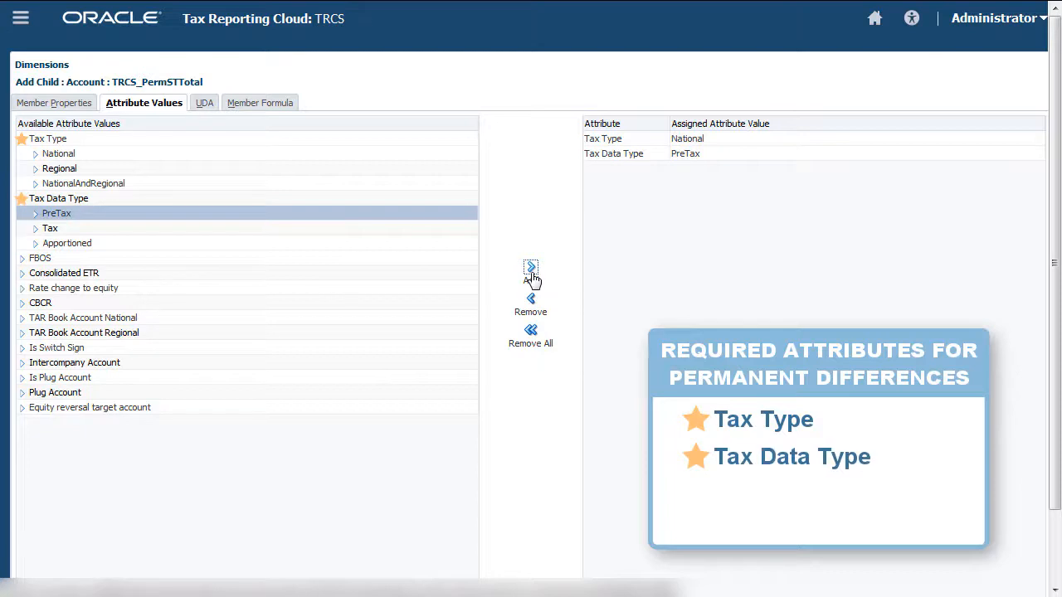
# Assign the Consolidated ETR value CETR to Life Insurance Proceeds and save the new account.
pyautogui.click(24, 275)
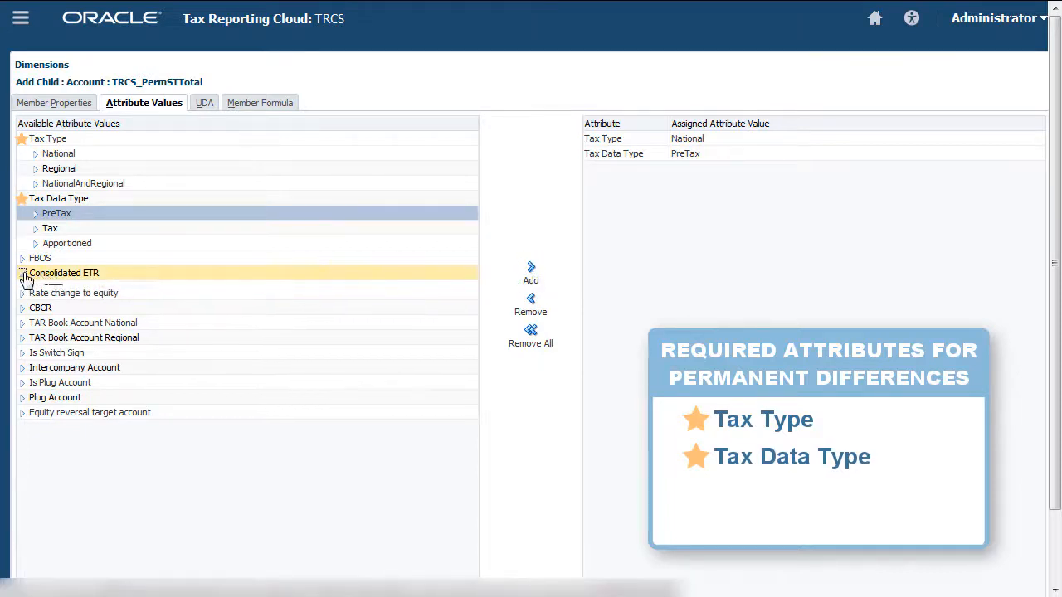
pyautogui.click(53, 288)
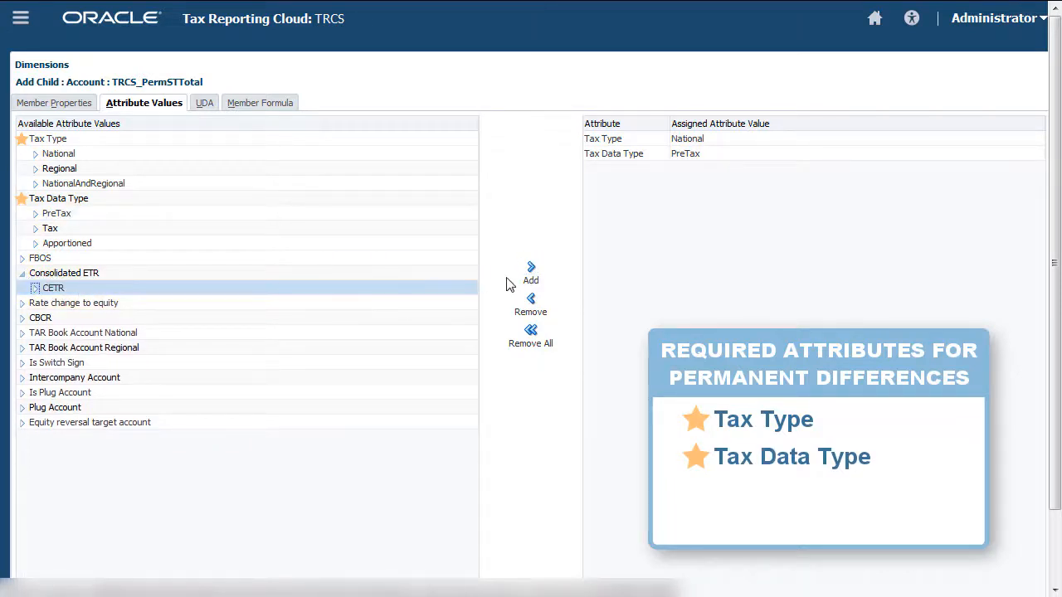
pyautogui.click(531, 272)
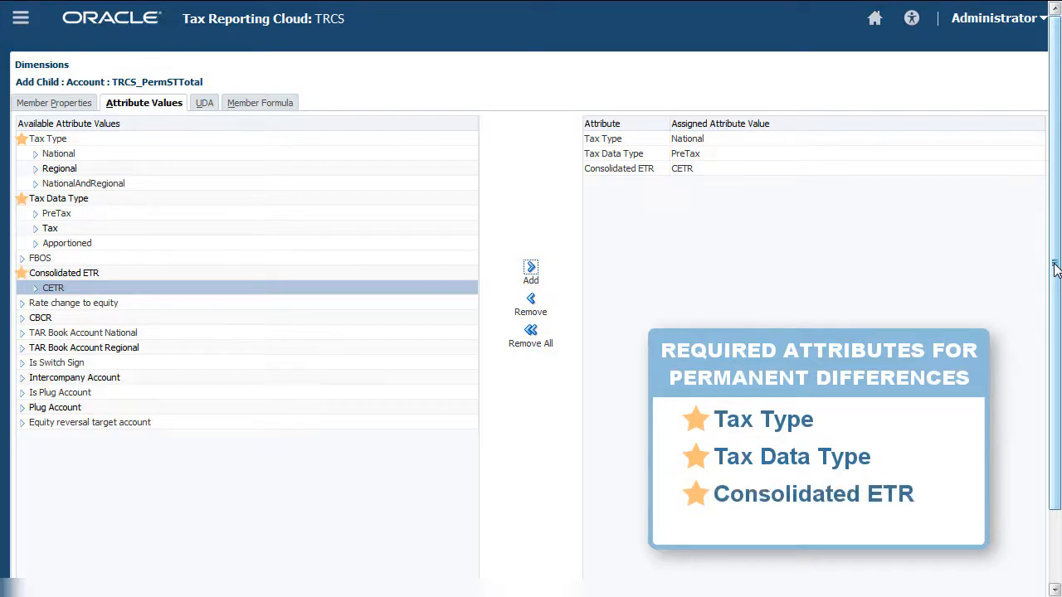
pyautogui.scroll(-2, 1056, 268)
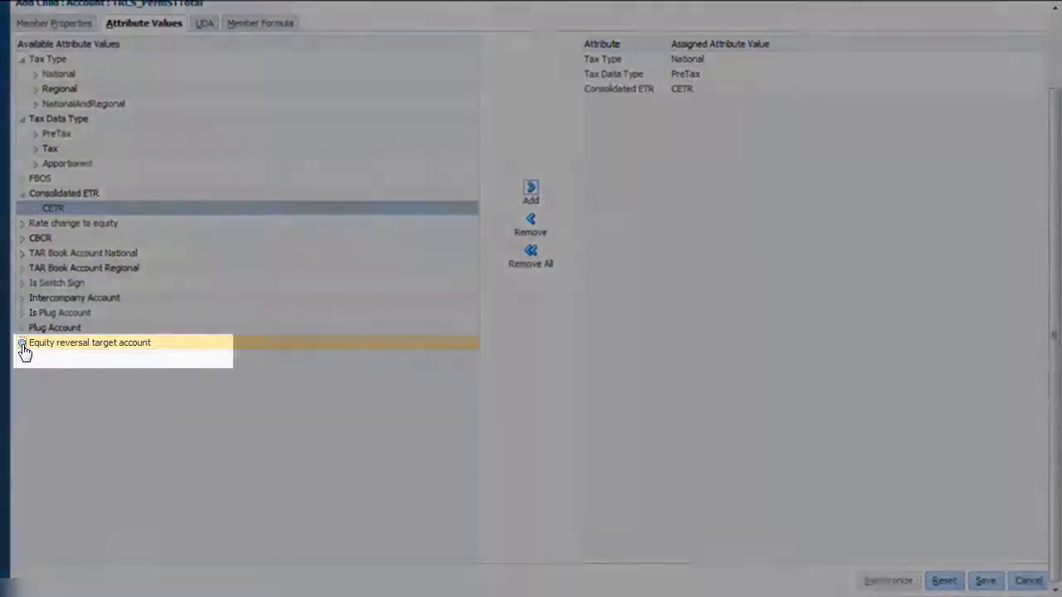
pyautogui.click(23, 345)
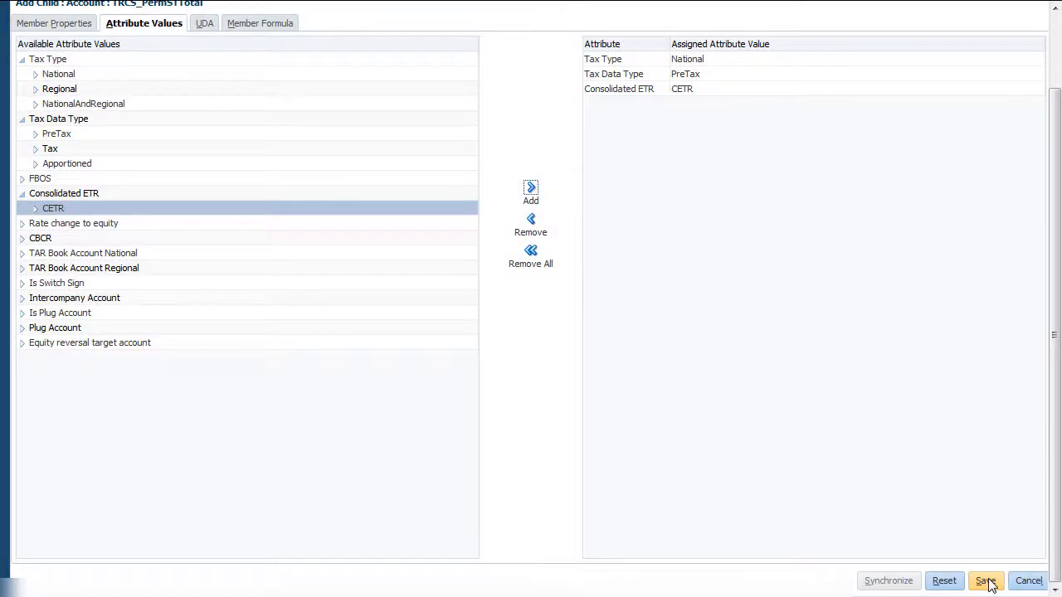
pyautogui.click(986, 581)
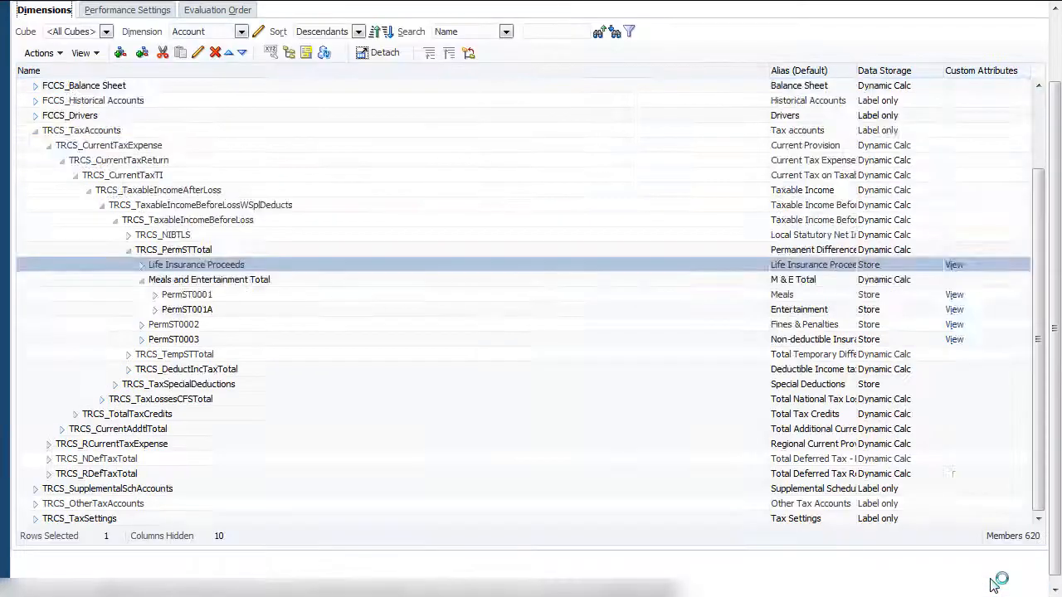
# Reorder Life Insurance Proceeds so that it sits below PermST0003 among the children of TRCS_PermSTTotal.
pyautogui.scroll(2, 954, 336)
pyautogui.click(242, 127)
pyautogui.click(243, 126)
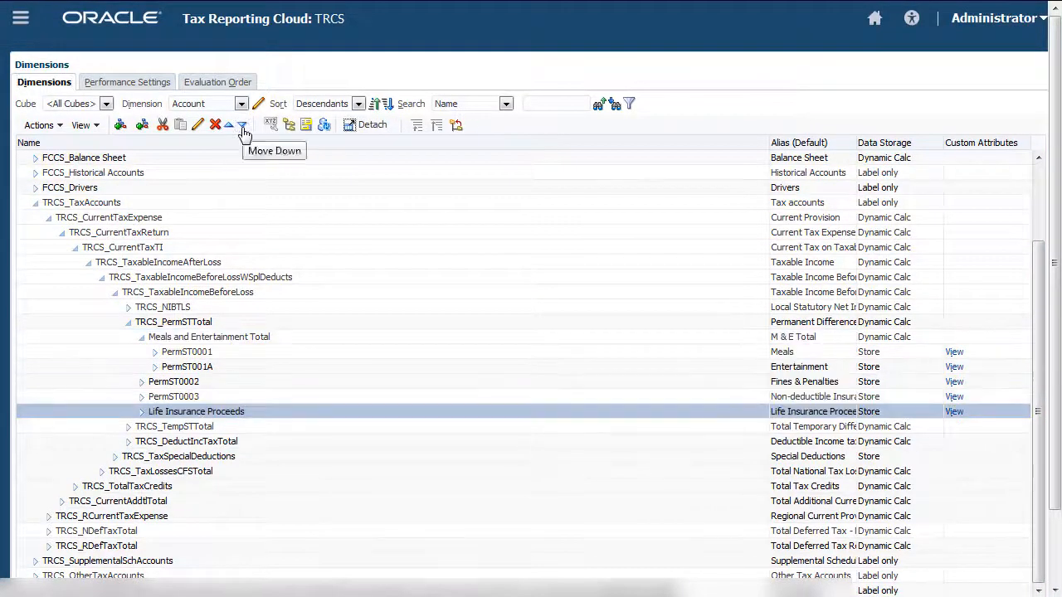
pyautogui.click(242, 126)
# Collapse the Account hierarchy, then find the account by its alias Total Regional Permanent Differences and expand its children.
pyautogui.click(1039, 188)
pyautogui.click(24, 159)
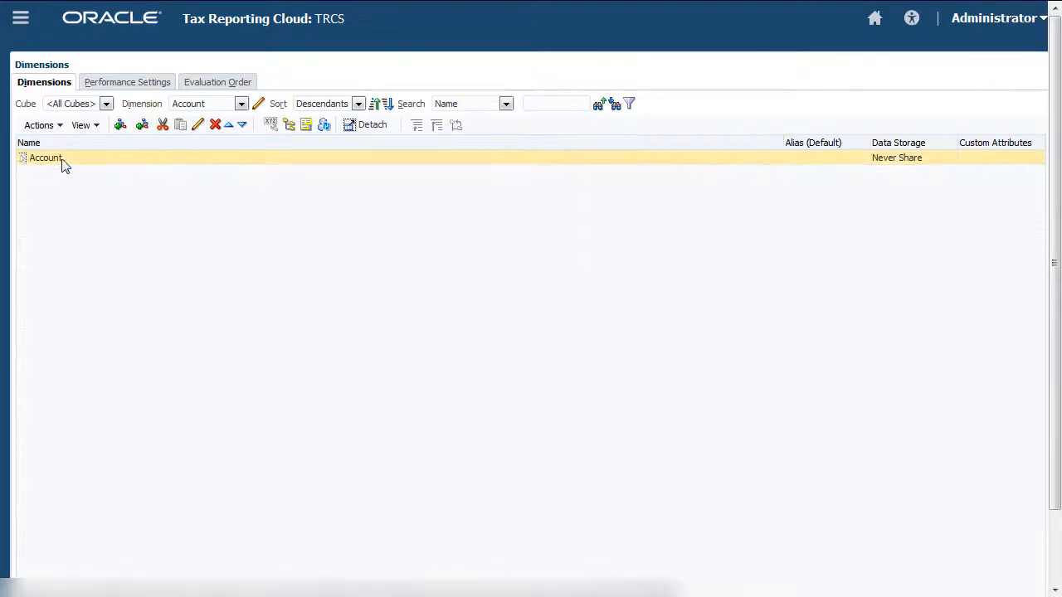
pyautogui.click(59, 160)
pyautogui.click(506, 104)
pyautogui.click(496, 130)
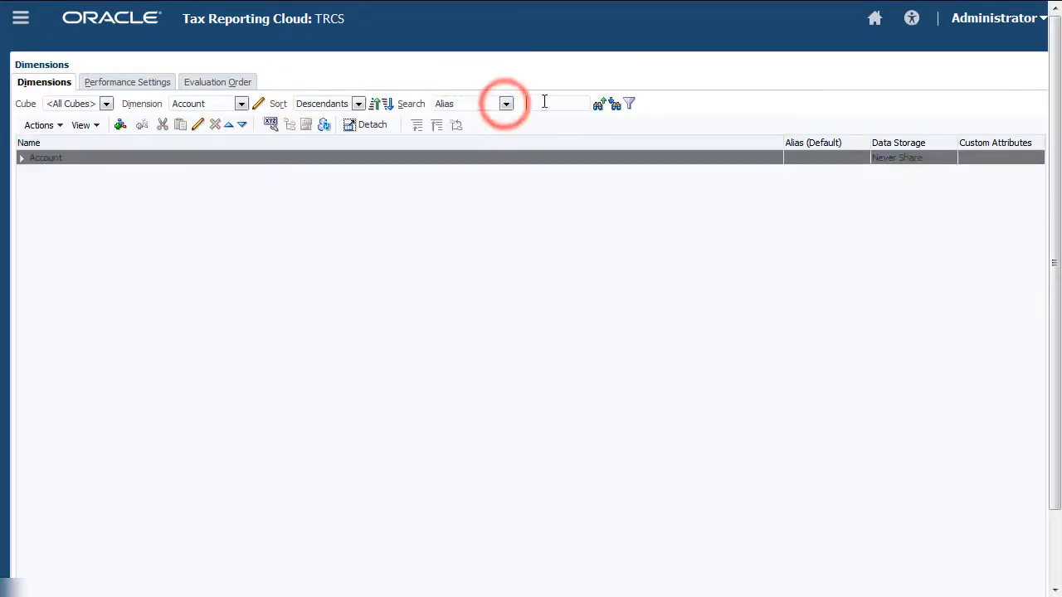
pyautogui.click(544, 101)
pyautogui.write('Total Regional Permanent Differenc')
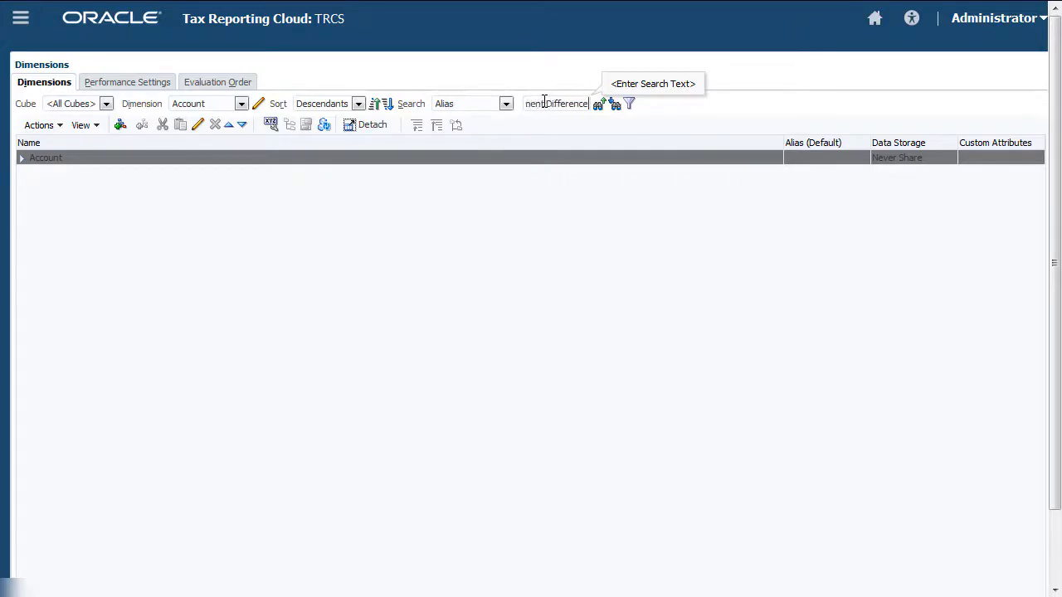
pyautogui.click(615, 105)
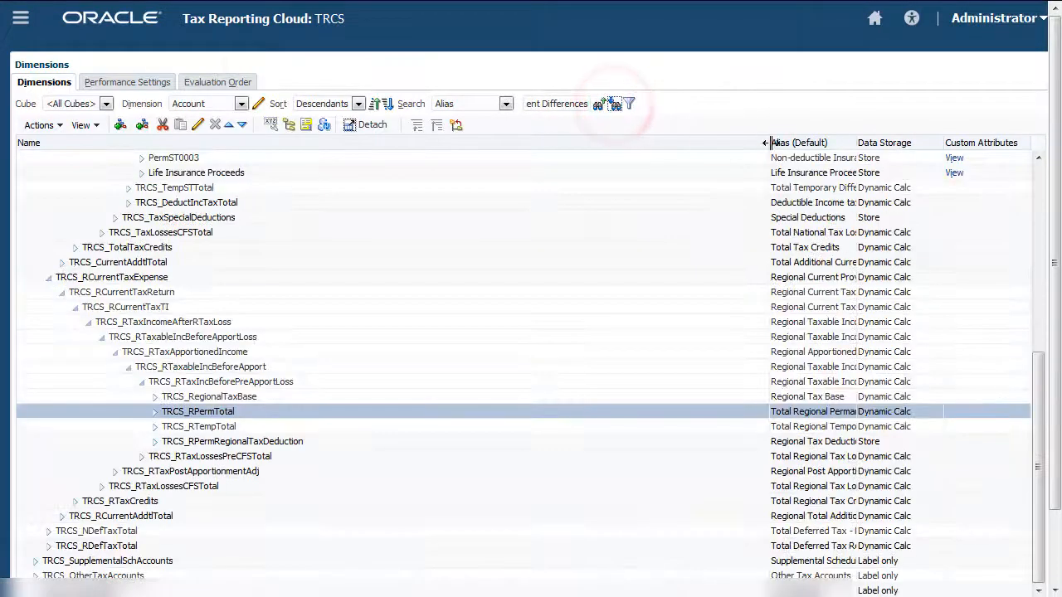
pyautogui.moveTo(365, 166); pyautogui.dragTo(344, 166)
pyautogui.click(154, 412)
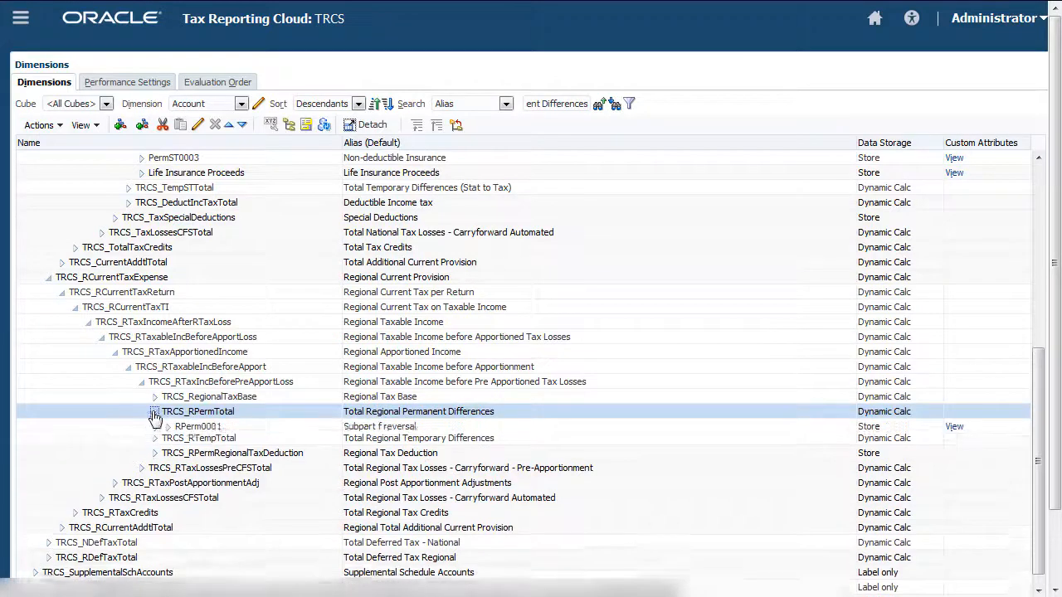
# Create a child account under TRCS_RPermTotal with the name and alias Investment Expense - Muni Bonds, using Store as its data storage.
pyautogui.click(121, 125)
pyautogui.write('Investment E')
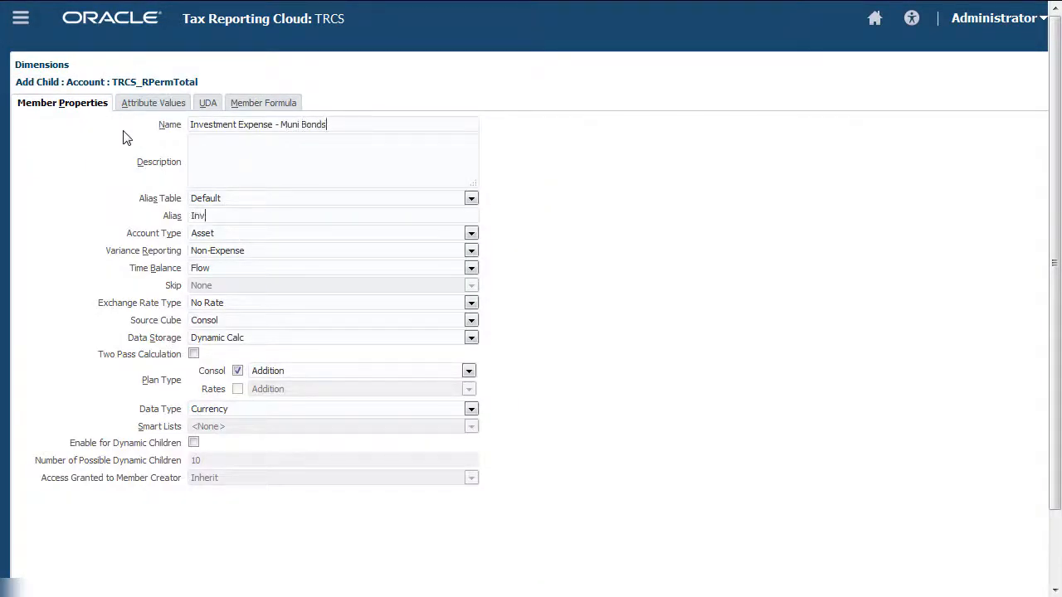
pyautogui.write('xpense - Muni Bonds')
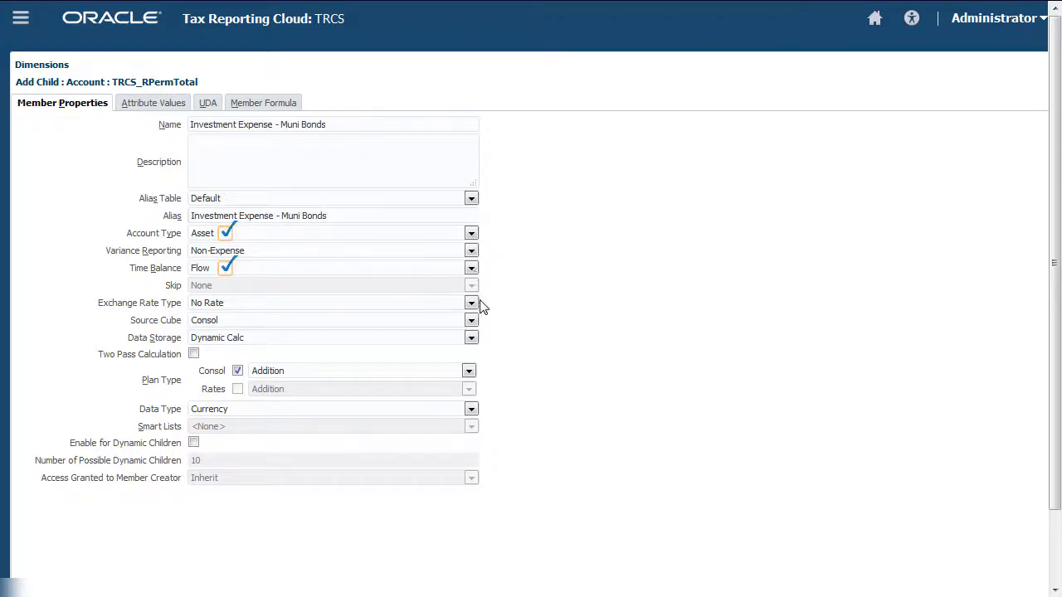
pyautogui.click(471, 337)
pyautogui.click(473, 353)
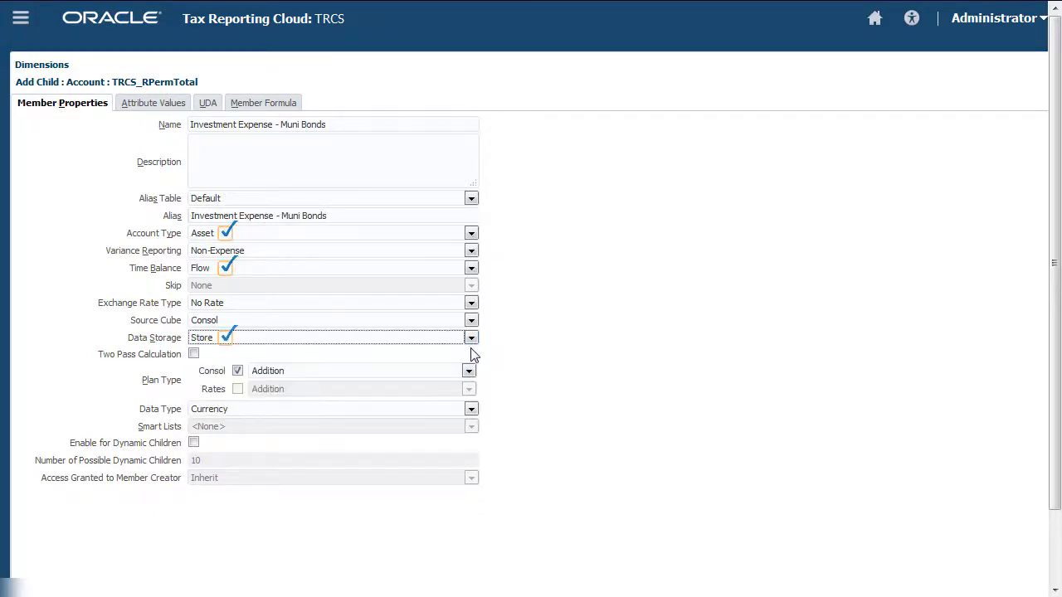
# Assign the Tax Type value Regional and the Tax Data Type value PreTax as attributes of Investment Expense - Muni Bonds.
pyautogui.click(149, 103)
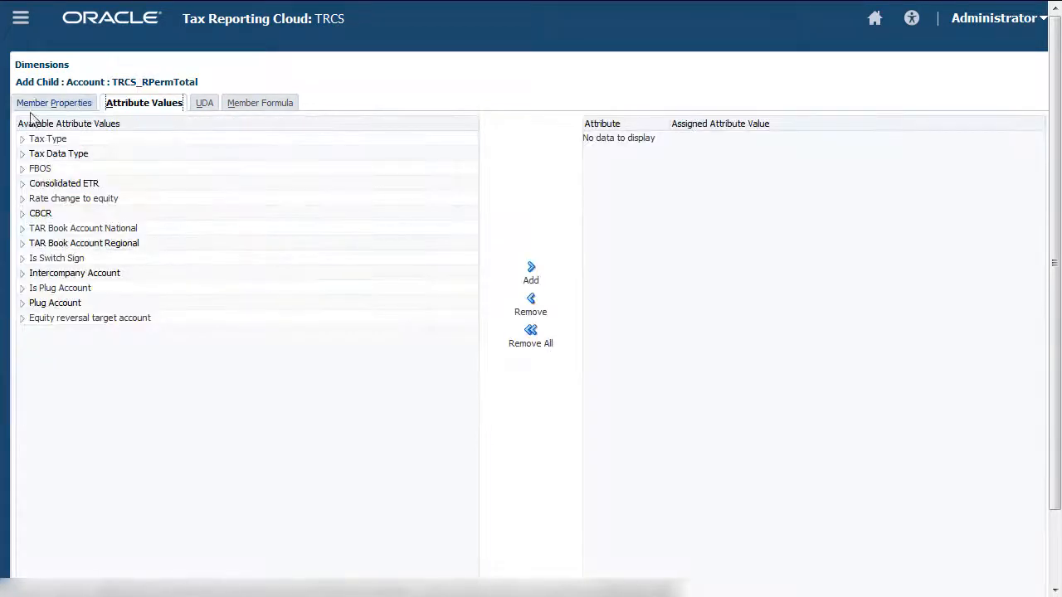
pyautogui.click(21, 139)
pyautogui.click(51, 168)
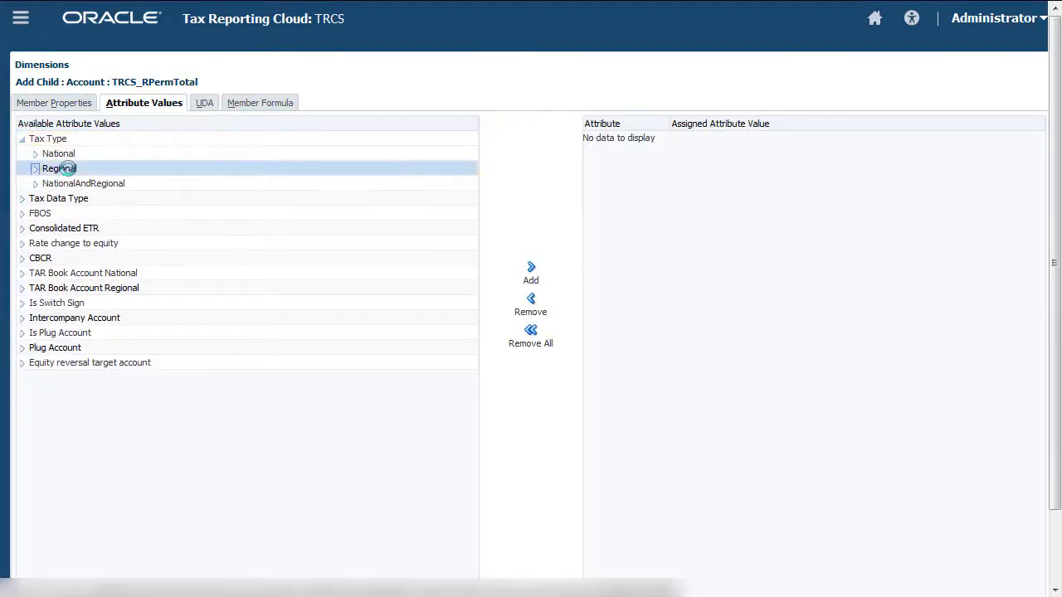
pyautogui.click(531, 269)
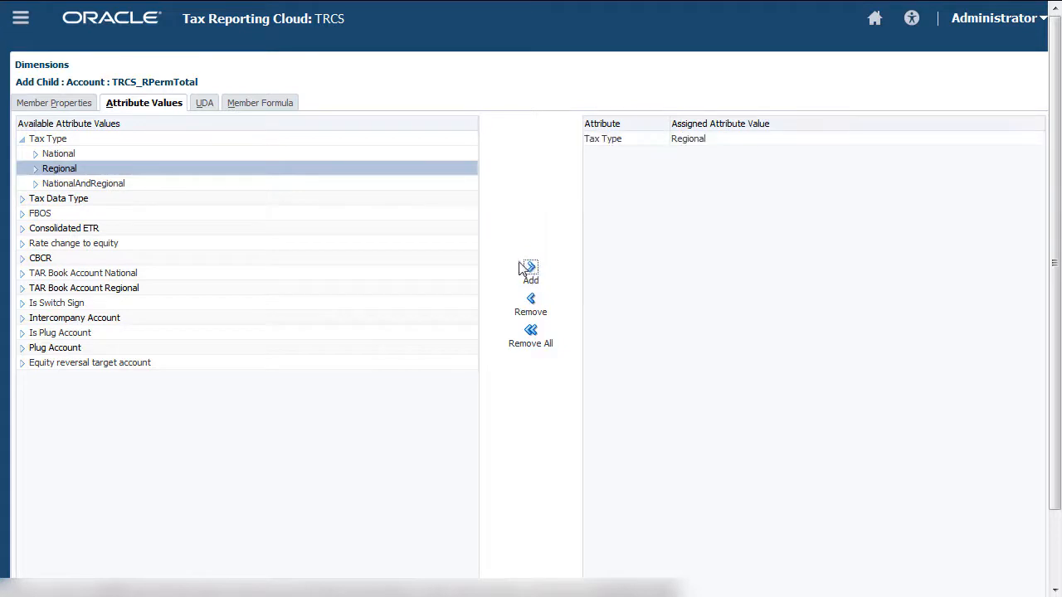
pyautogui.click(22, 200)
pyautogui.click(73, 214)
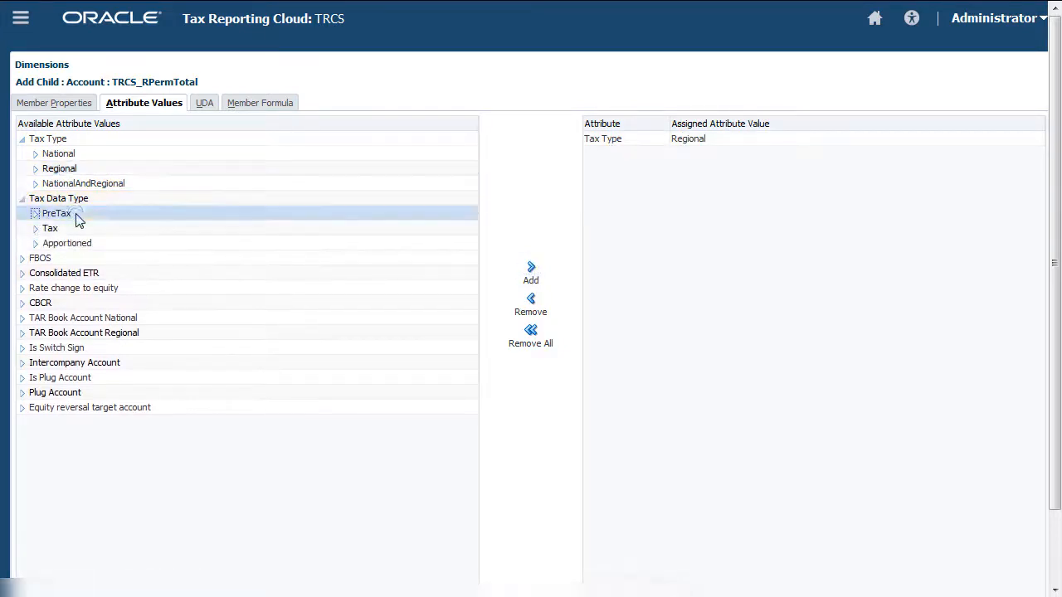
pyautogui.click(531, 271)
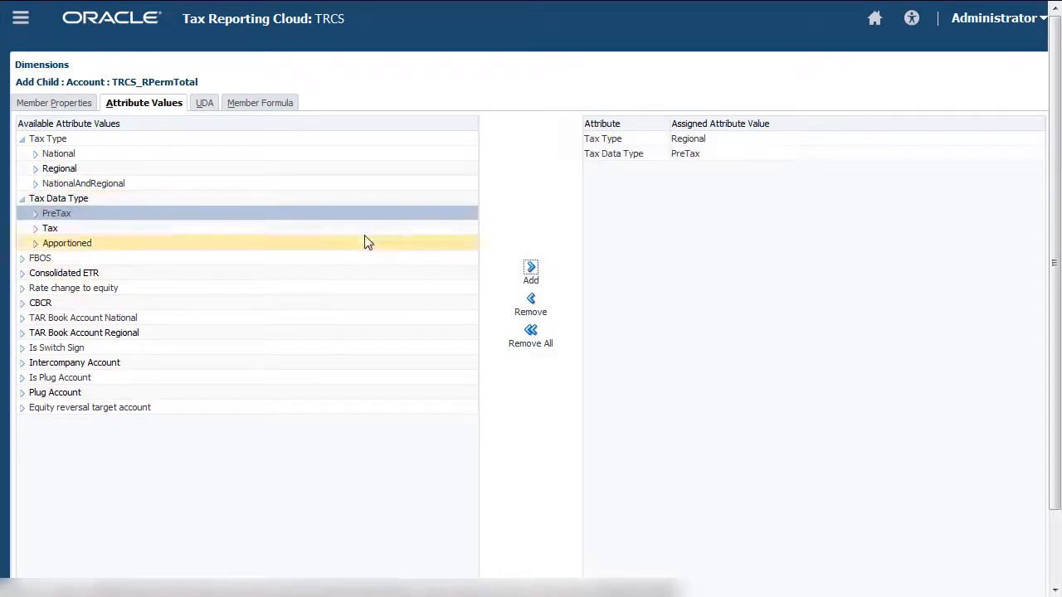
# Assign the Consolidated ETR value CETR as an attribute of Investment Expense - Muni Bonds.
pyautogui.click(23, 273)
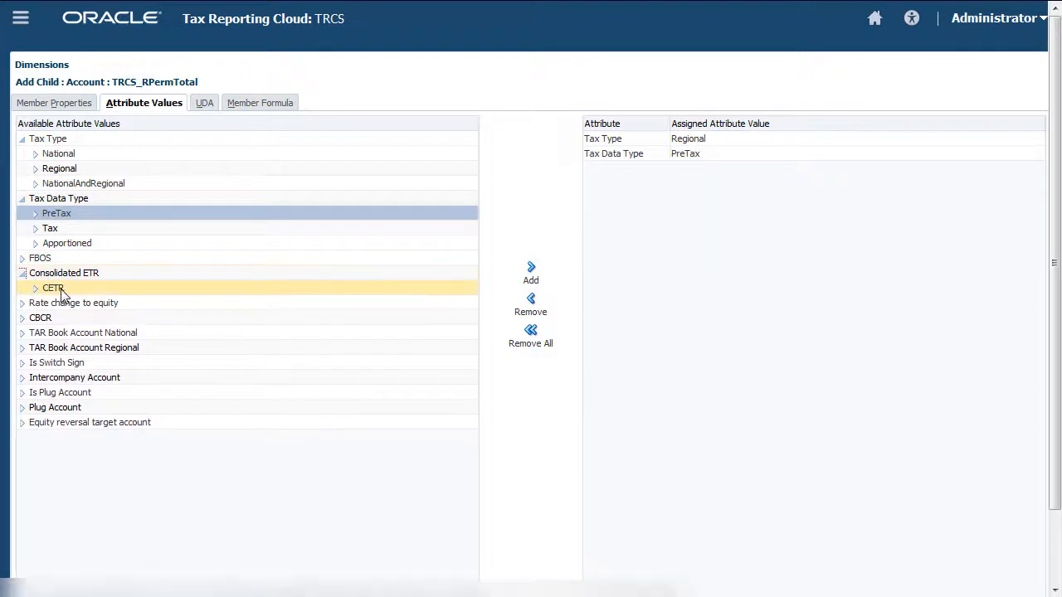
pyautogui.click(58, 288)
pyautogui.click(532, 270)
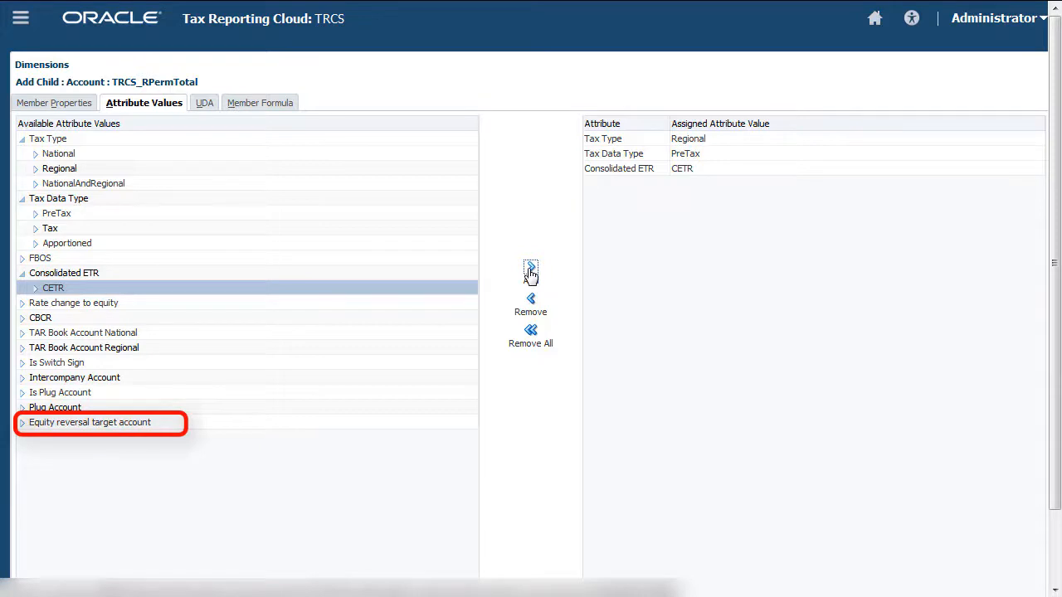
# Save the new Investment Expense - Muni Bonds account with its assigned attribute values.
pyautogui.scroll(-1, 1020, 294)
pyautogui.click(987, 581)
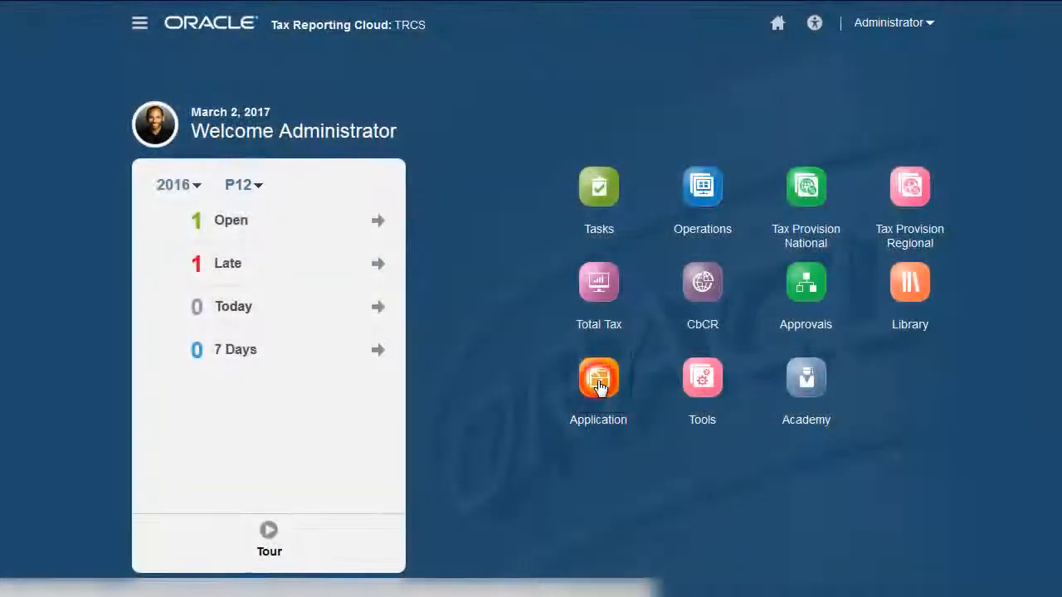
# Refresh the application database from the application overview, with All users enabled before and after the refresh.
pyautogui.click(599, 382)
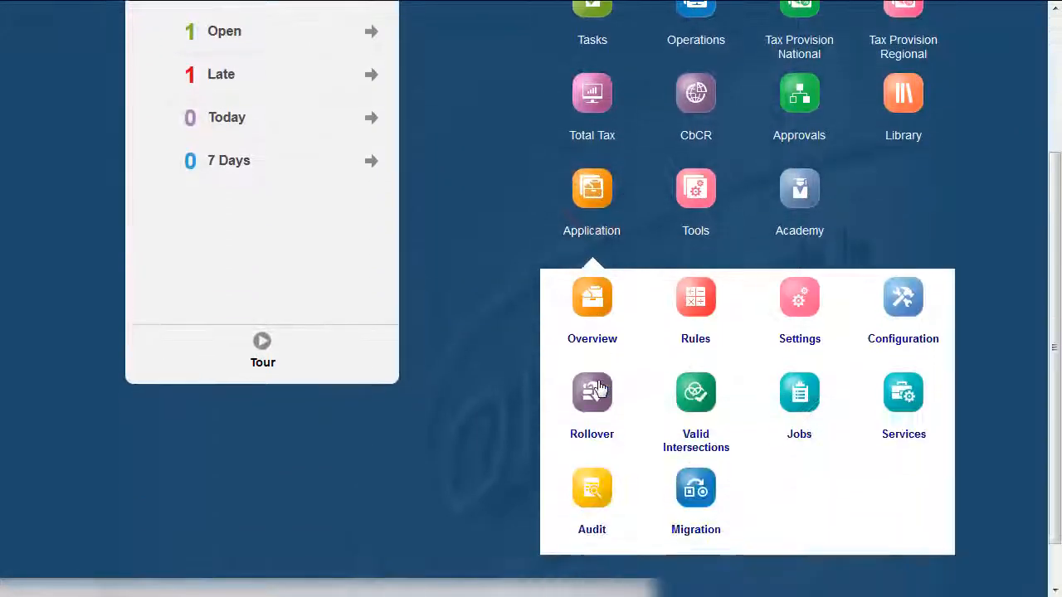
pyautogui.click(598, 299)
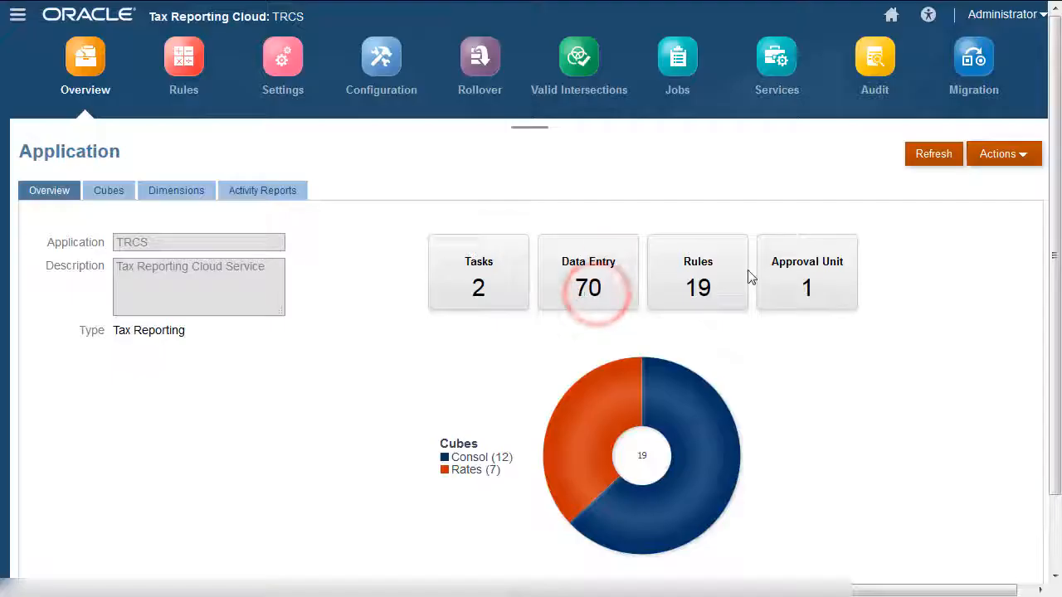
pyautogui.click(1023, 157)
pyautogui.click(1020, 274)
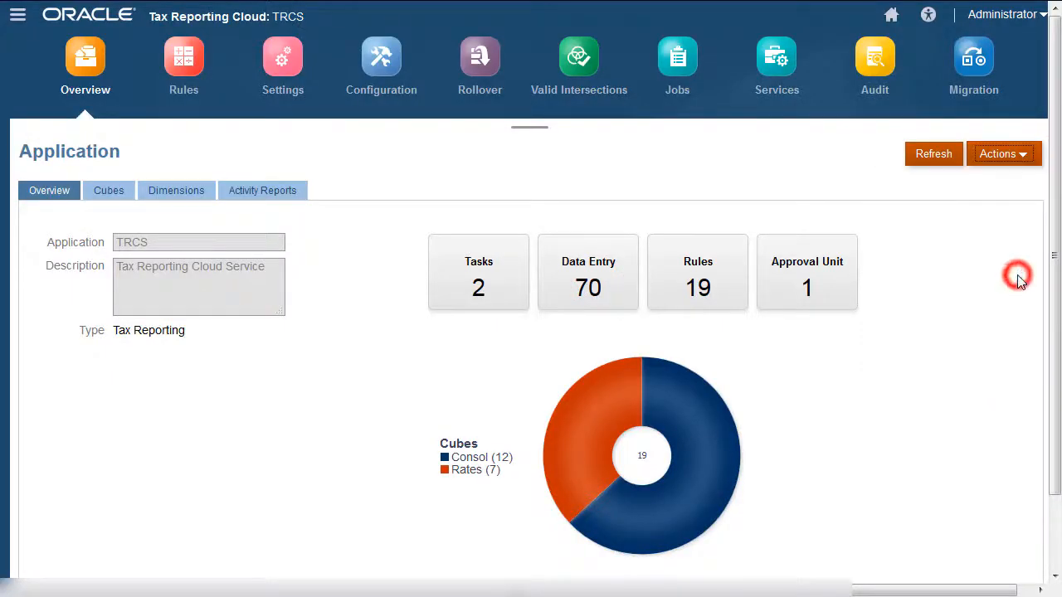
pyautogui.click(787, 30)
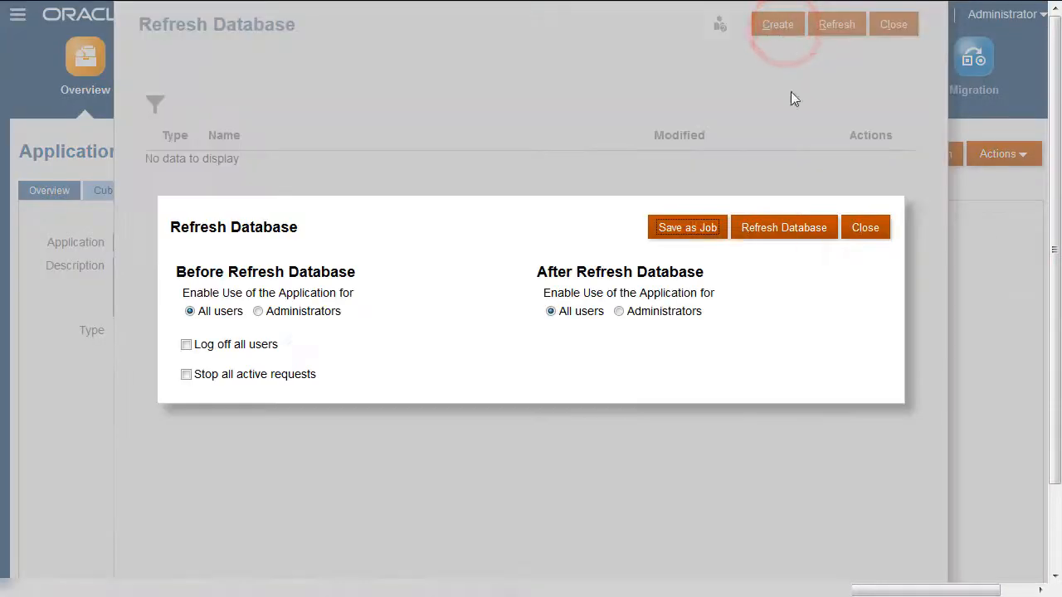
pyautogui.click(797, 236)
pyautogui.click(560, 361)
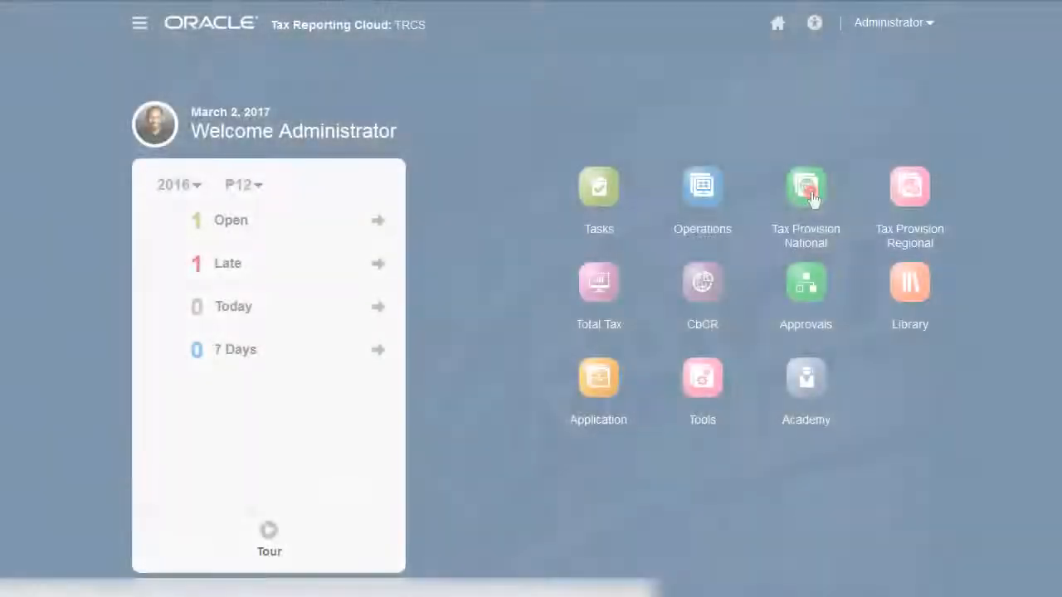
# Open the national package's Current Provision form for Operations(USD) under Local GAAP and expand Permanent Differences (Stat to Tax).
pyautogui.click(801, 189)
pyautogui.click(596, 299)
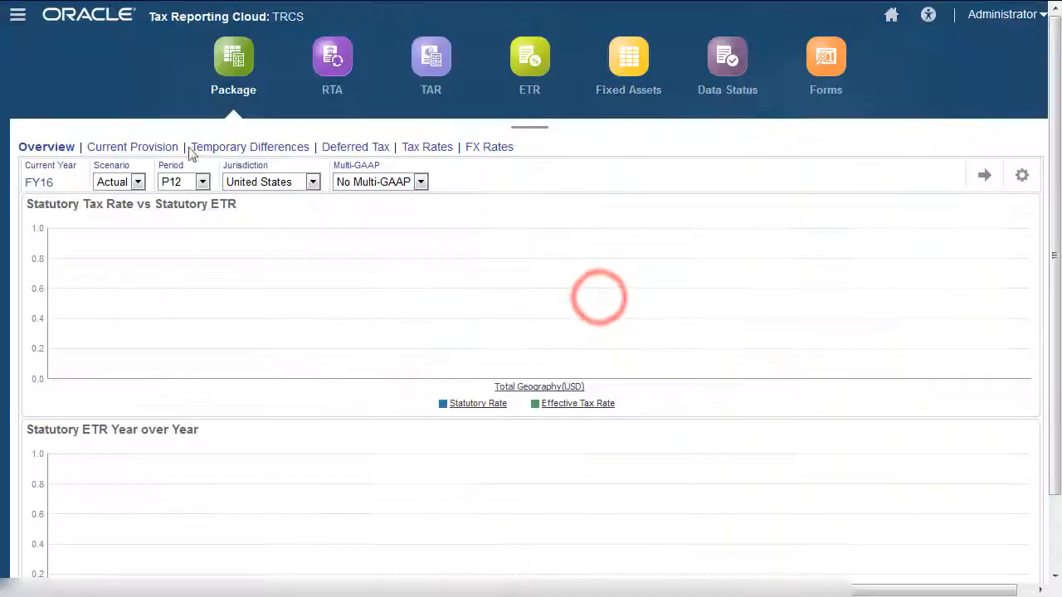
pyautogui.click(158, 147)
pyautogui.click(463, 216)
pyautogui.click(180, 245)
pyautogui.click(813, 66)
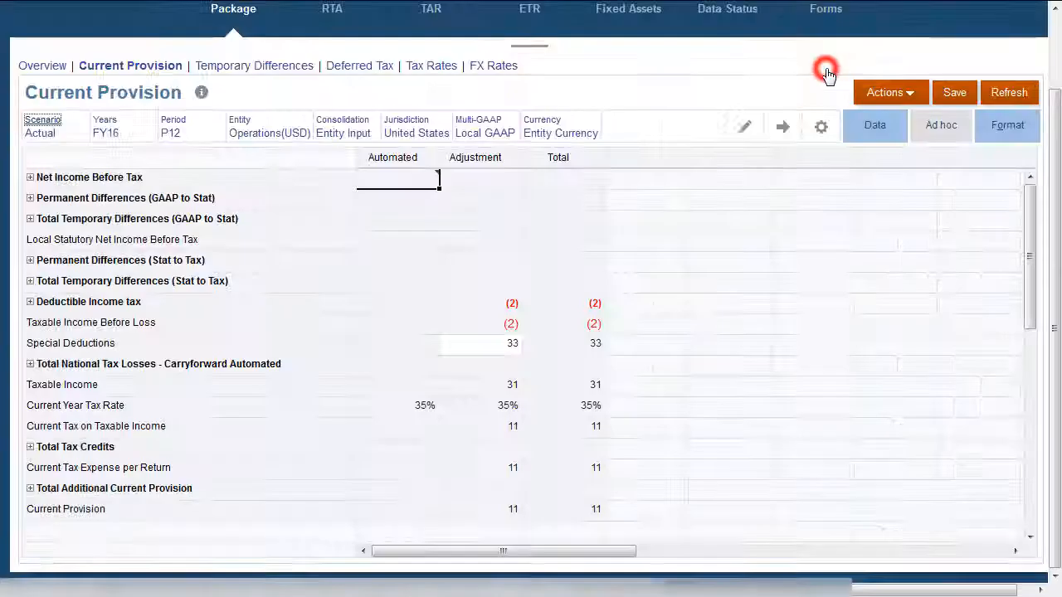
pyautogui.click(30, 262)
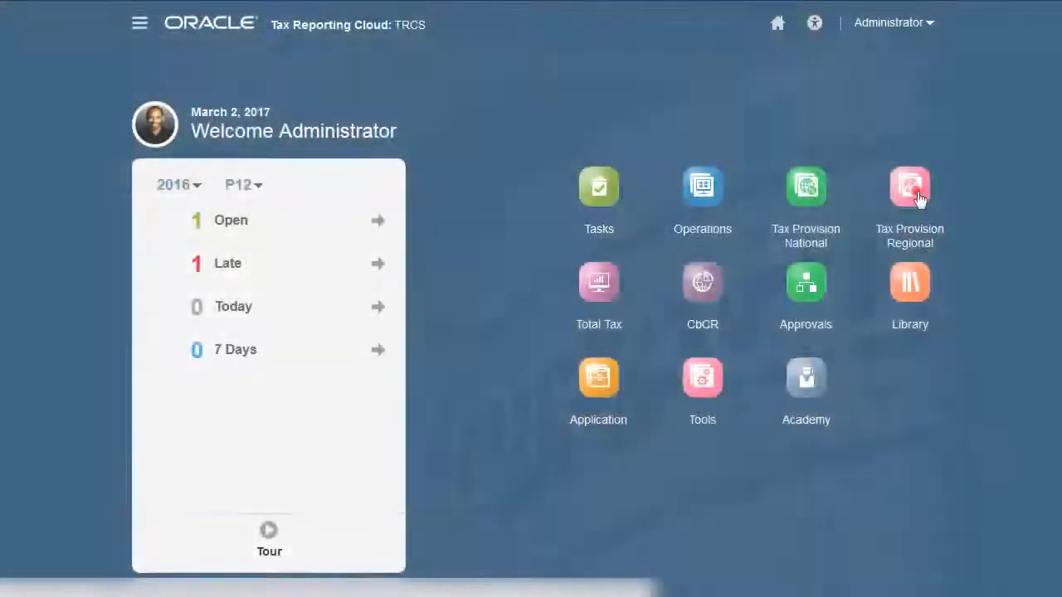
# Open the provision form in the regional tax provision package and expand the rows holding the regional permanent differences.
pyautogui.click(916, 192)
pyautogui.click(599, 301)
pyautogui.click(266, 145)
pyautogui.click(31, 508)
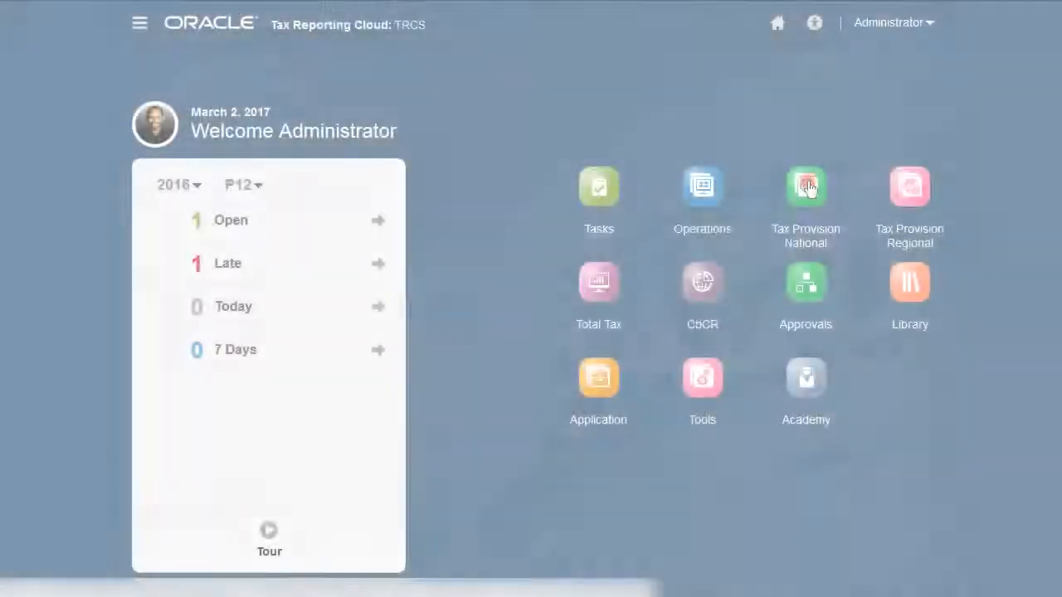
# Open the Consolidated ETR form of the national tax provision and expand the rows holding the permanent differences.
pyautogui.click(808, 188)
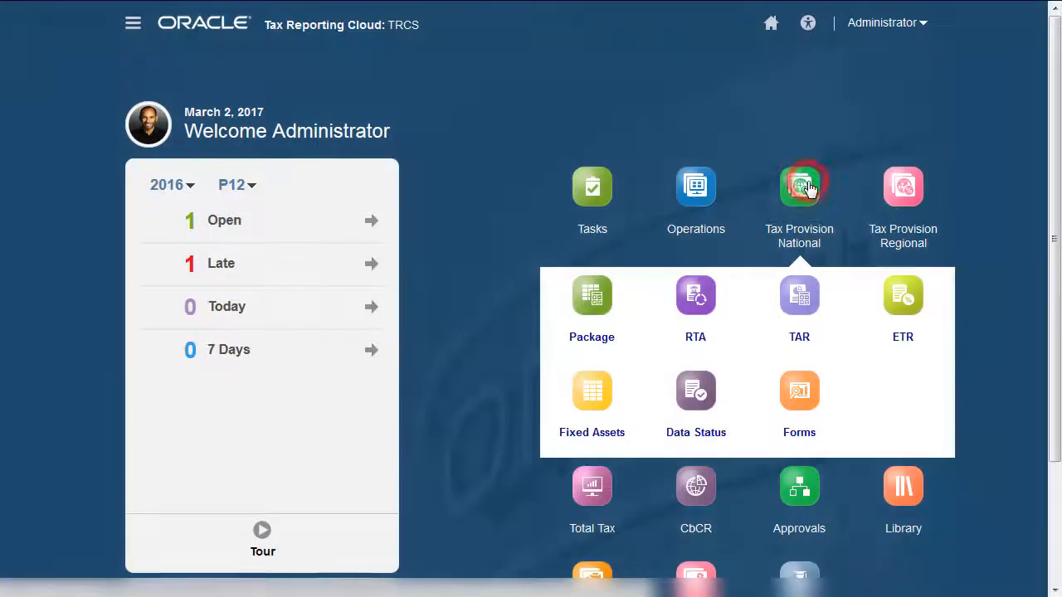
pyautogui.click(901, 299)
pyautogui.click(176, 146)
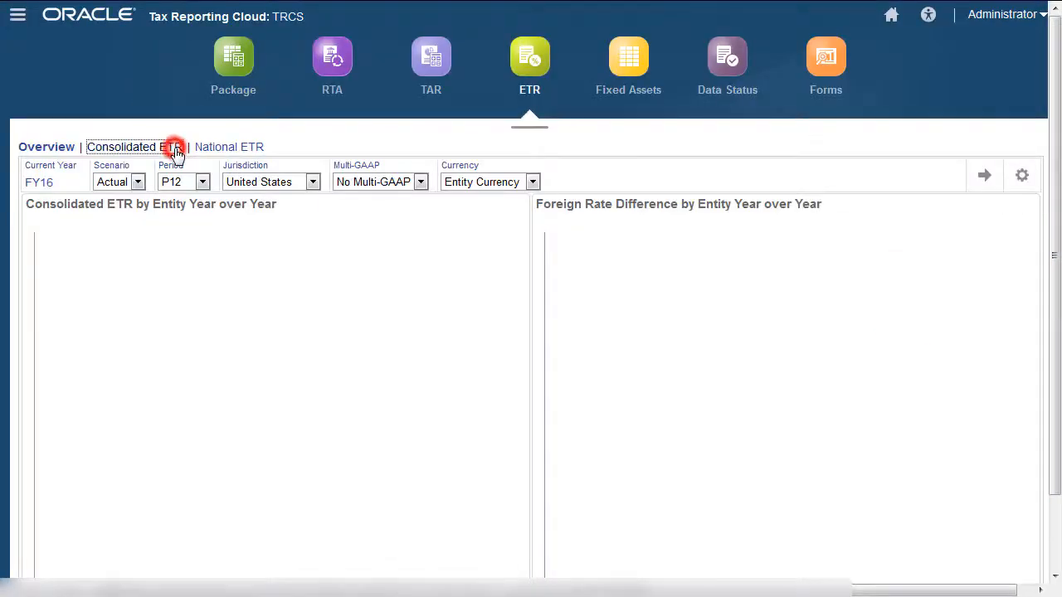
pyautogui.click(30, 330)
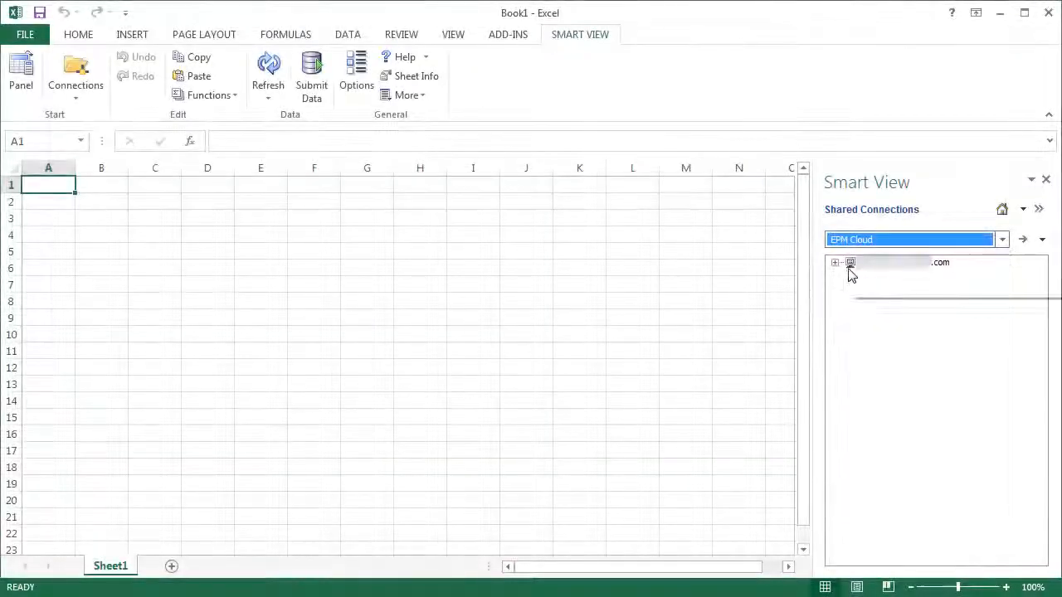
# Switch to Excel Smart View and open the Account dimension of TRCS for editing from the EPM Cloud connection.
pyautogui.click(836, 263)
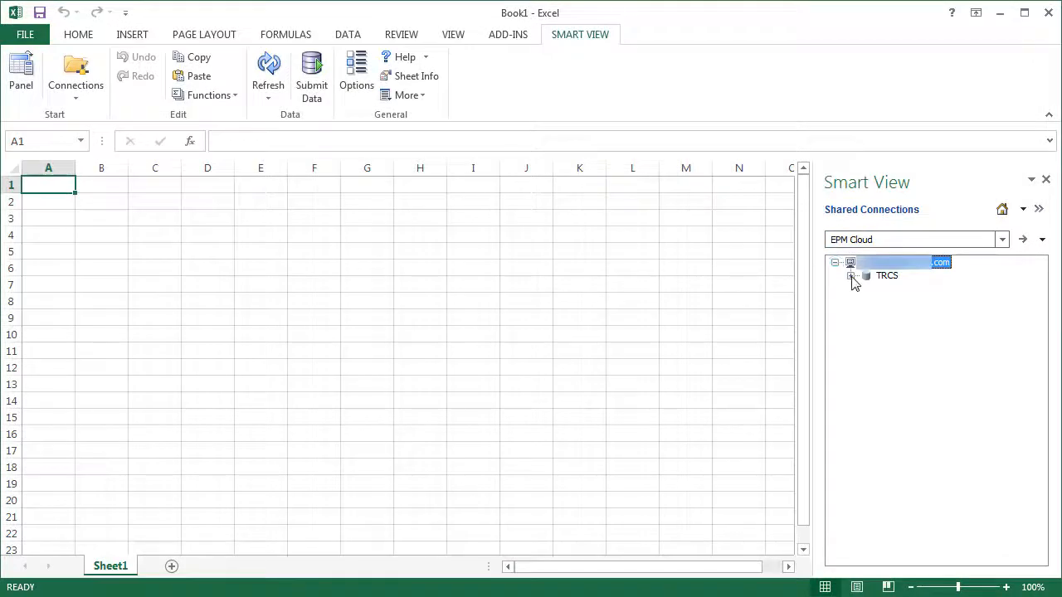
pyautogui.click(926, 303)
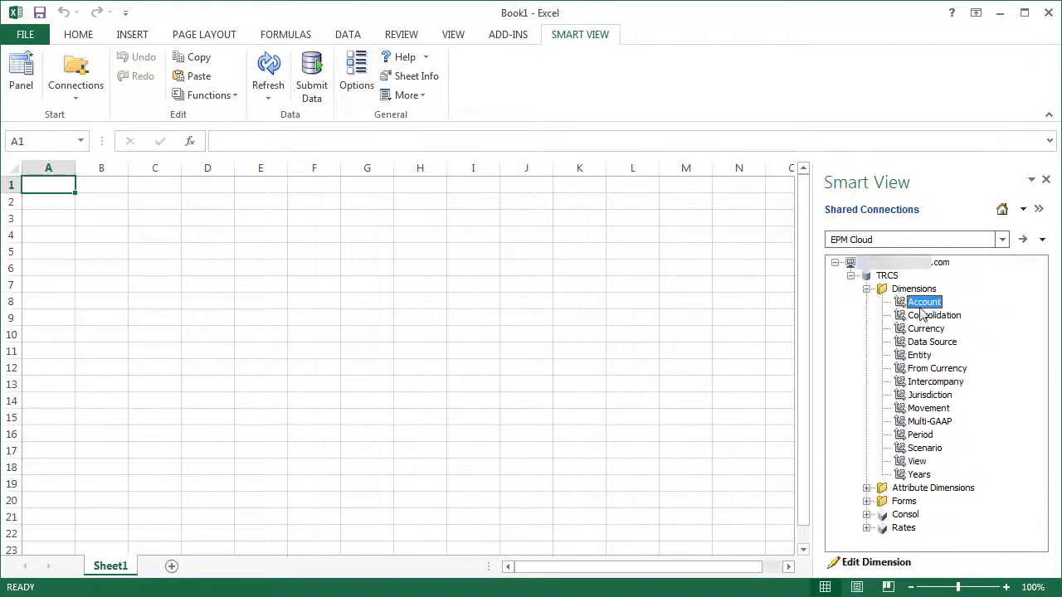
pyautogui.click(878, 560)
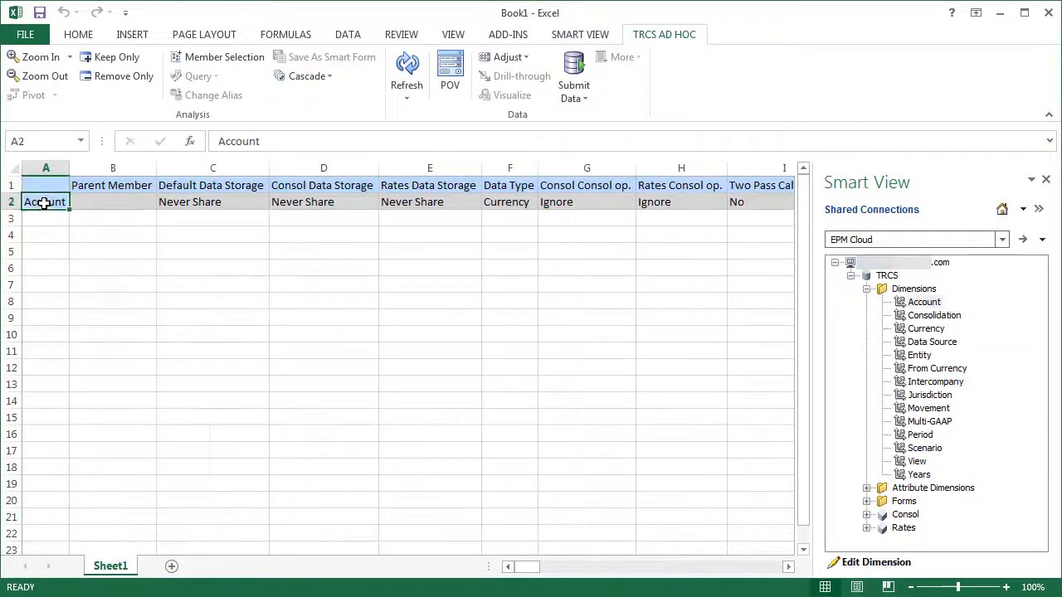
# Drill down the Account hierarchy through TRCS_TaxAccounts, TRCS_CurrentTaxExpense, TRCS_CurrentTaxReturn and TRCS_CurrentTaxTI, and expand TRCS_TaxableIncomeAfterLoss.
pyautogui.doubleClick(44, 202)
pyautogui.click(46, 351)
pyautogui.doubleClick(128, 355)
pyautogui.doubleClick(167, 370)
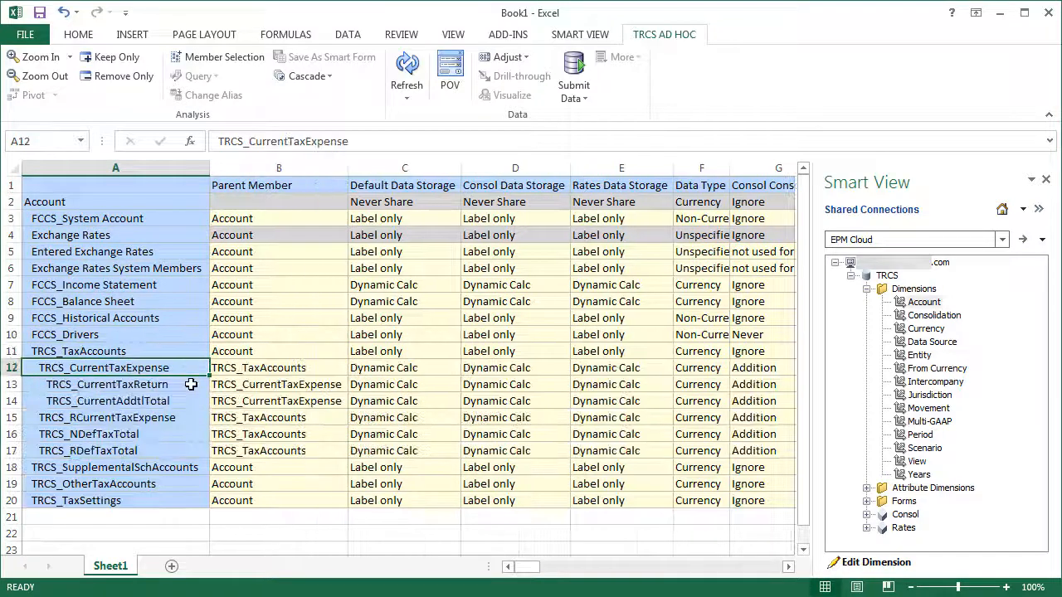
pyautogui.doubleClick(191, 384)
pyautogui.doubleClick(186, 401)
pyautogui.doubleClick(214, 417)
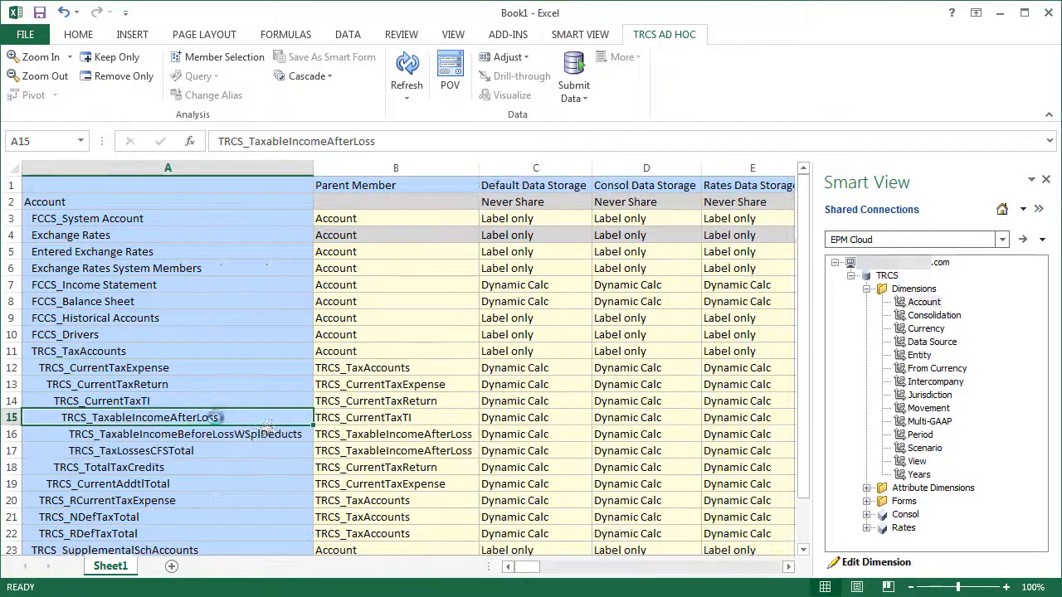
# Expand TRCS_TaxableIncomeBeforeLossWSplDeducts, TRCS_TaxableIncomeBeforeLoss and TRCS_PermSTTotal down to the permanent difference accounts, and minimize Shared Connections to widen the grid.
pyautogui.doubleClick(296, 435)
pyautogui.doubleClick(286, 450)
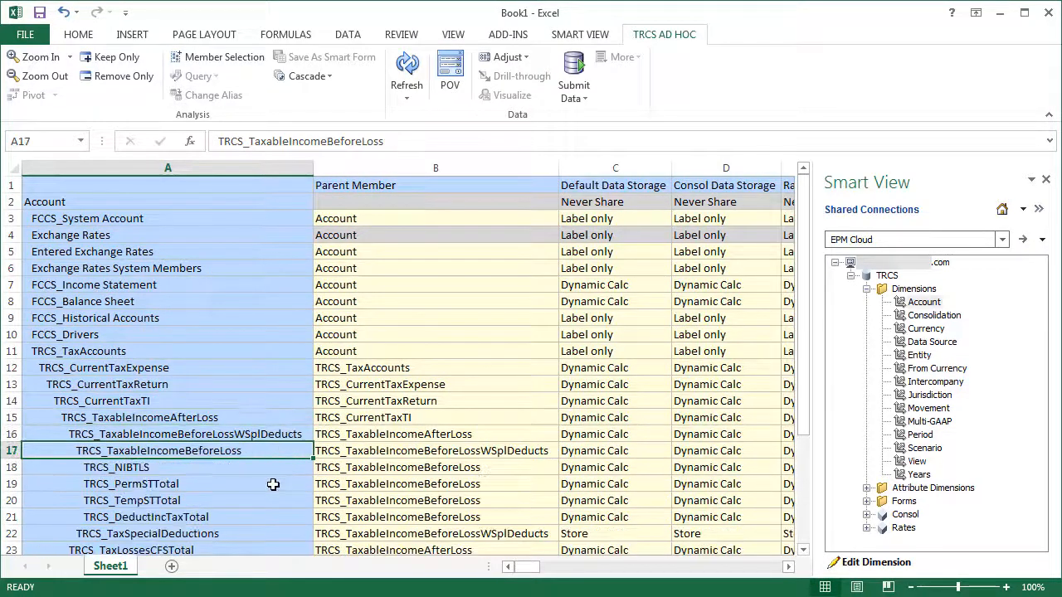
pyautogui.doubleClick(272, 484)
pyautogui.scroll(-3, 272, 483)
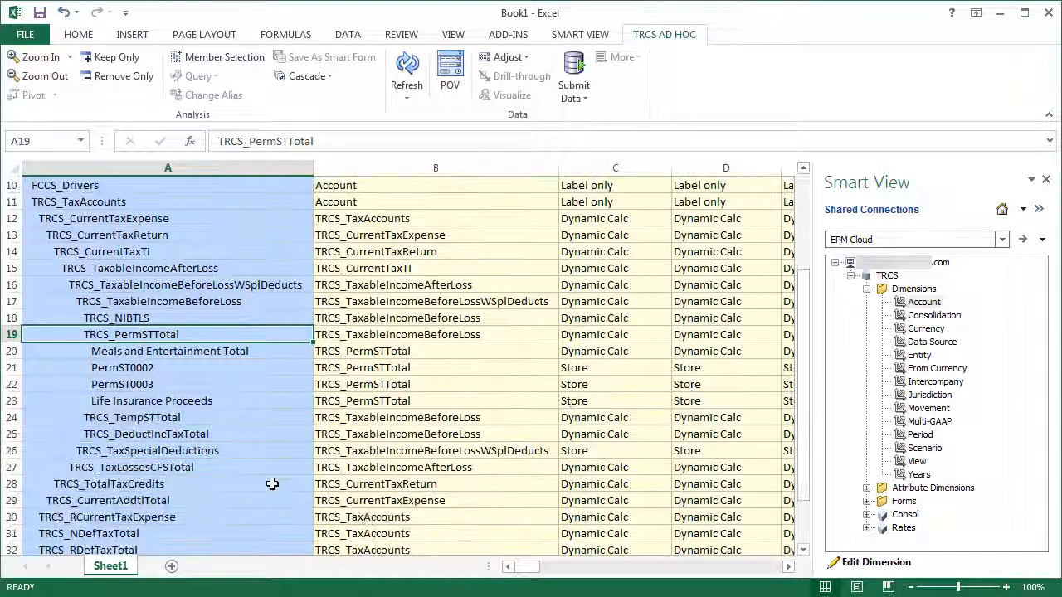
pyautogui.click(1039, 211)
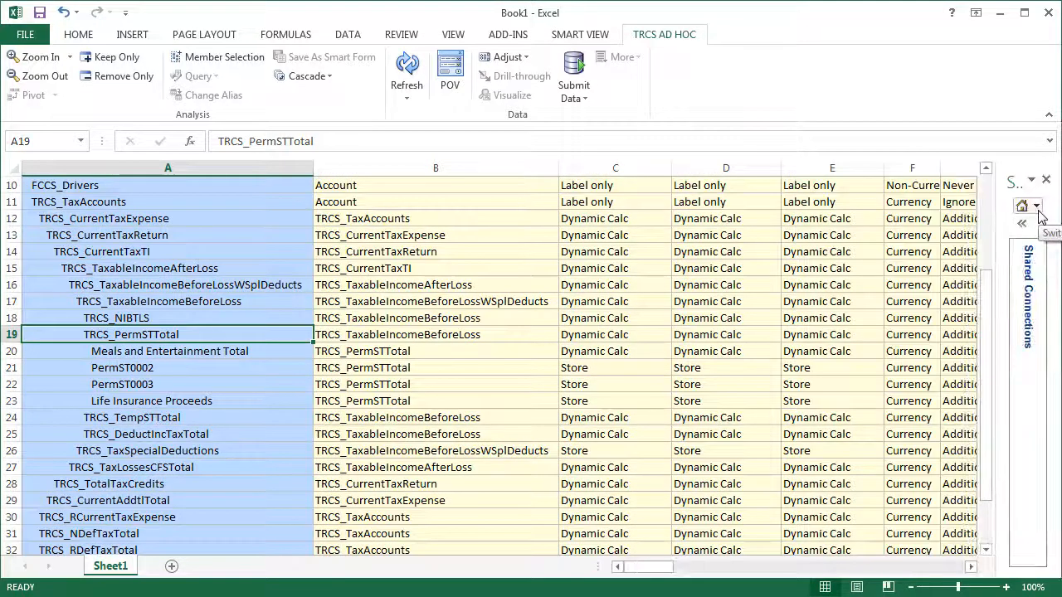